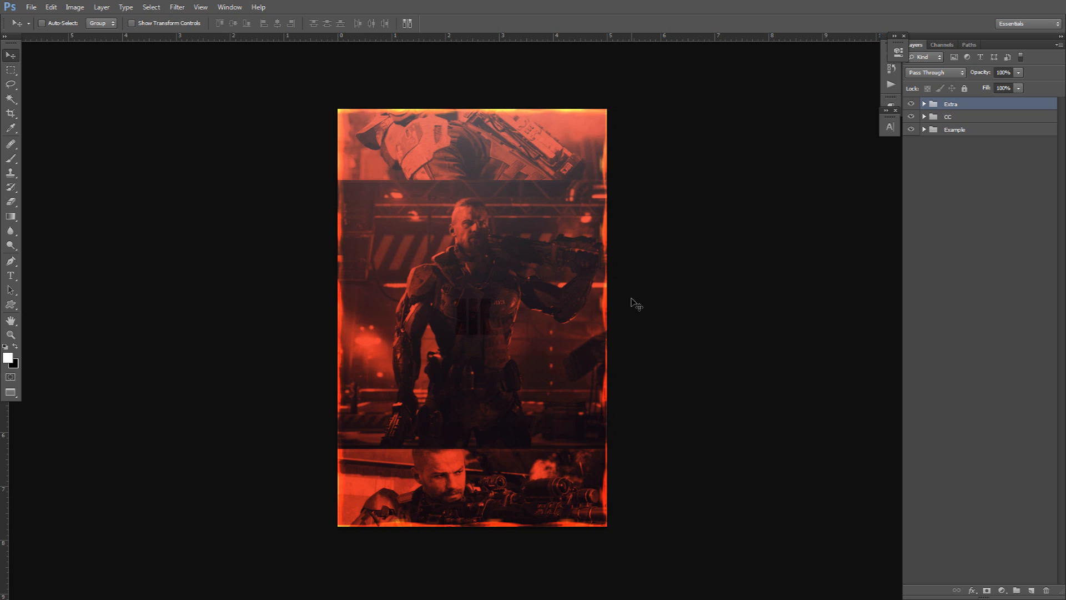
Toggle CC, Gradient Map 1 and Extra on and off to compare, ending with Extra and CC hidden.
{"action": "left_click_drag", "start_coordinate": [912, 104], "coordinate": [911, 117]}
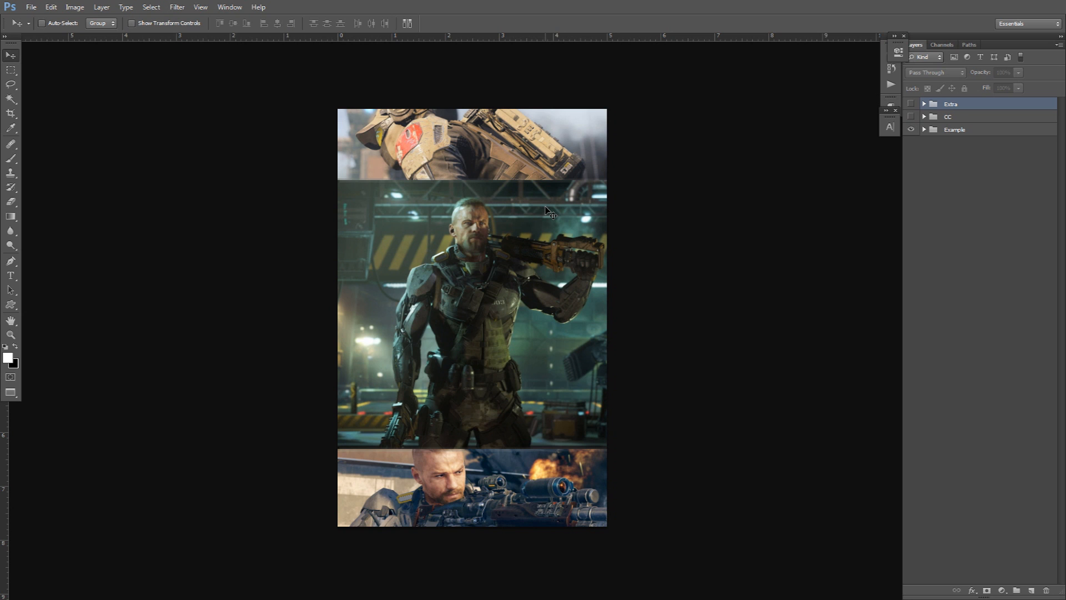
{"action": "left_click", "coordinate": [912, 116]}
{"action": "left_click", "coordinate": [924, 117]}
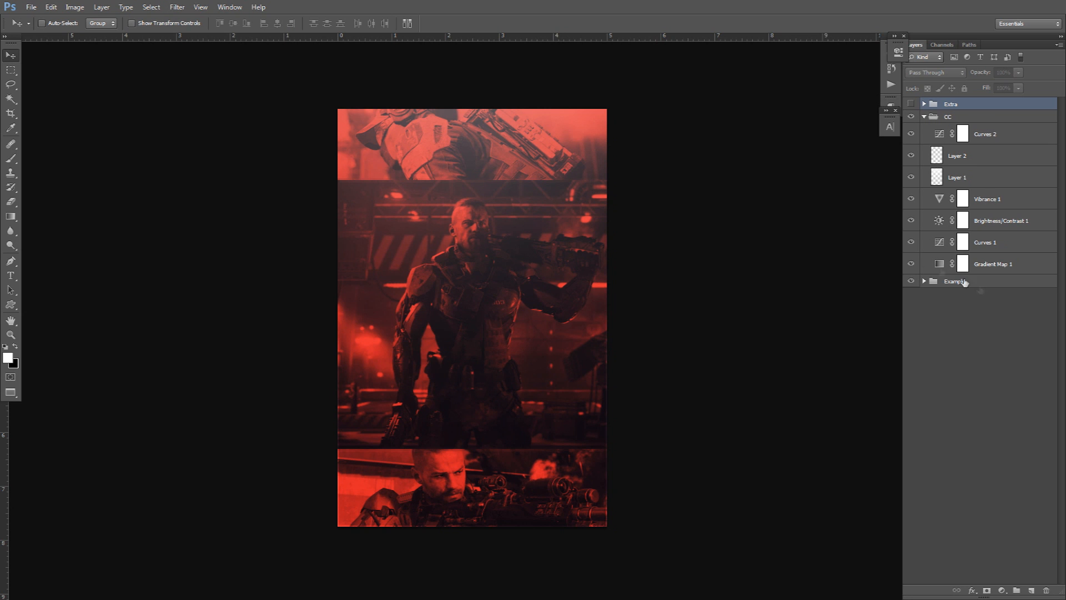
{"action": "left_click", "coordinate": [911, 264]}
{"action": "left_click", "coordinate": [913, 265]}
{"action": "left_click", "coordinate": [913, 264]}
{"action": "left_click", "coordinate": [913, 265]}
{"action": "left_click", "coordinate": [925, 116]}
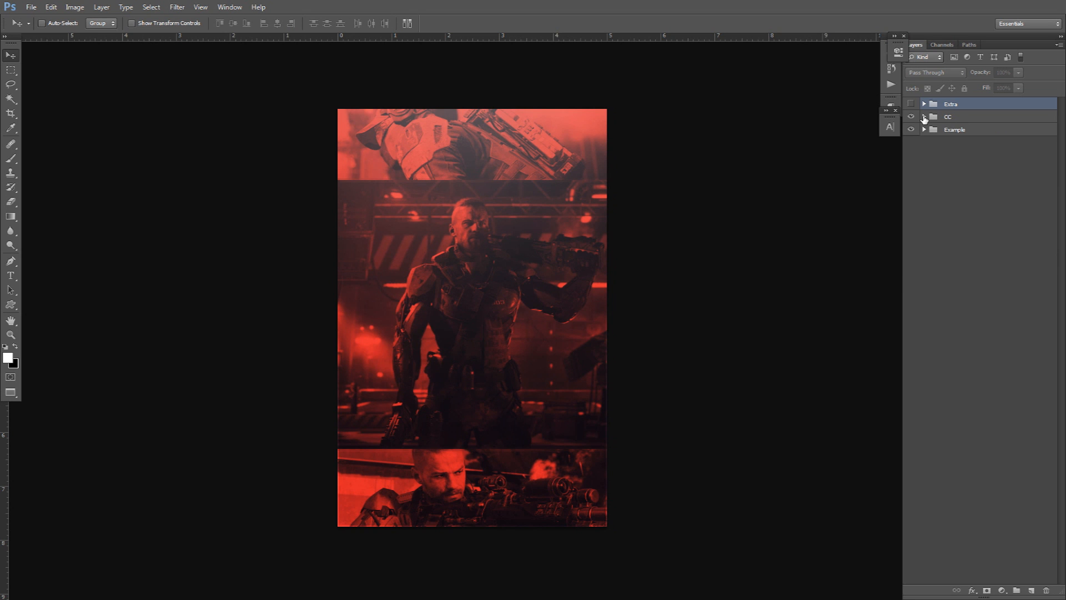
{"action": "left_click", "coordinate": [911, 104]}
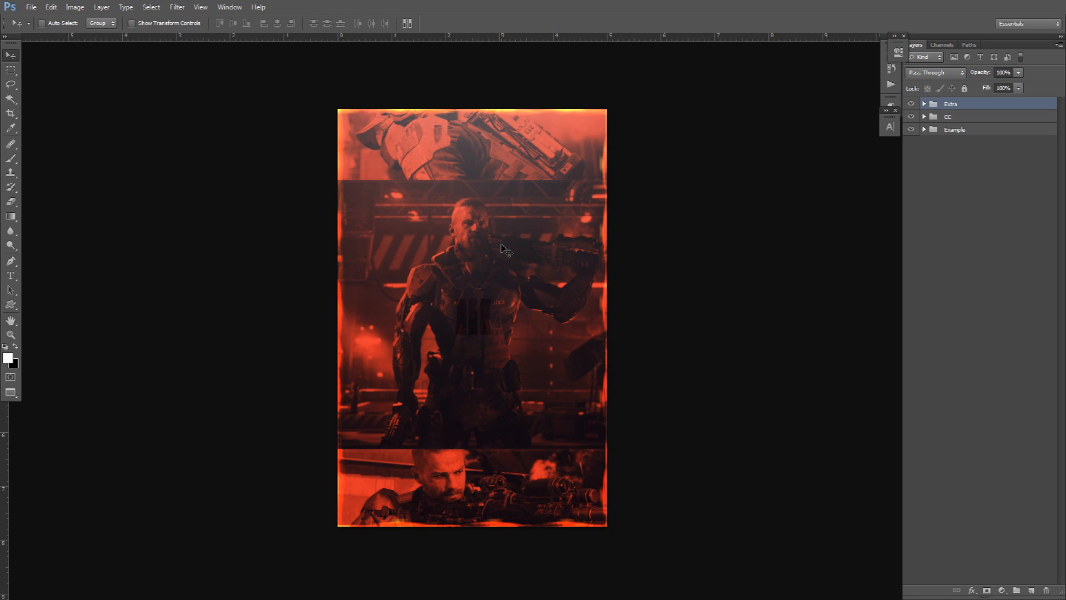
{"action": "left_click", "coordinate": [911, 104]}
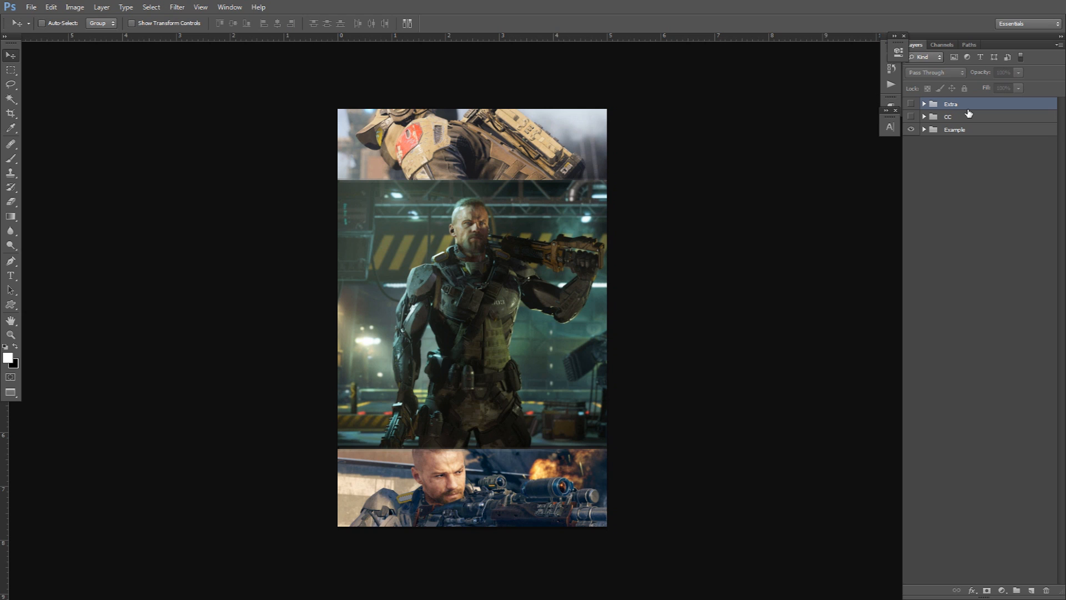
Add a Gradient Map adjustment layer and open its gradient for editing.
{"action": "left_click", "coordinate": [1003, 590]}
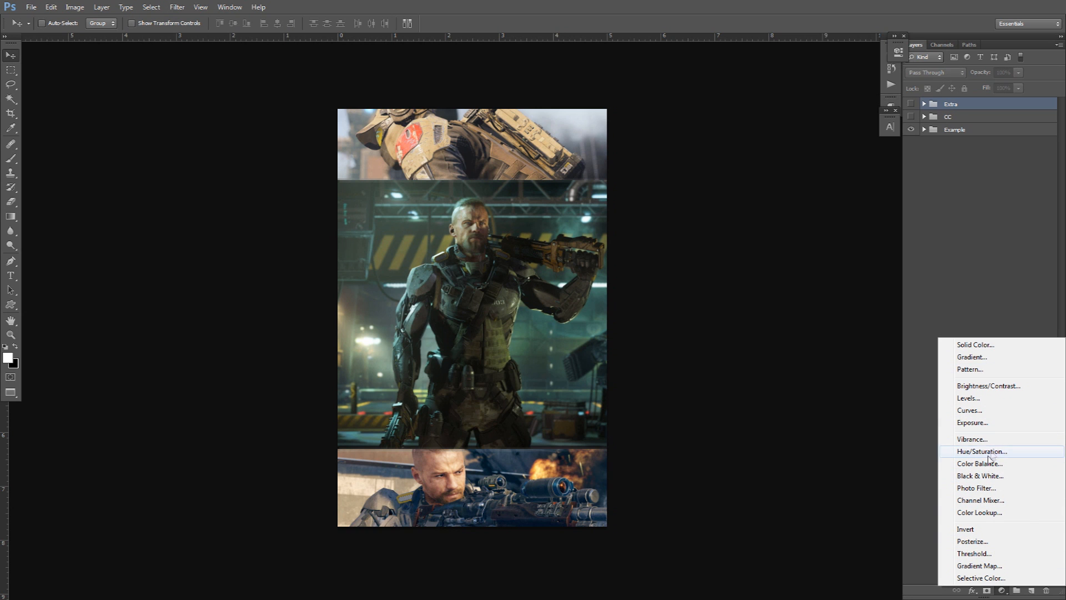
{"action": "left_click", "coordinate": [977, 566]}
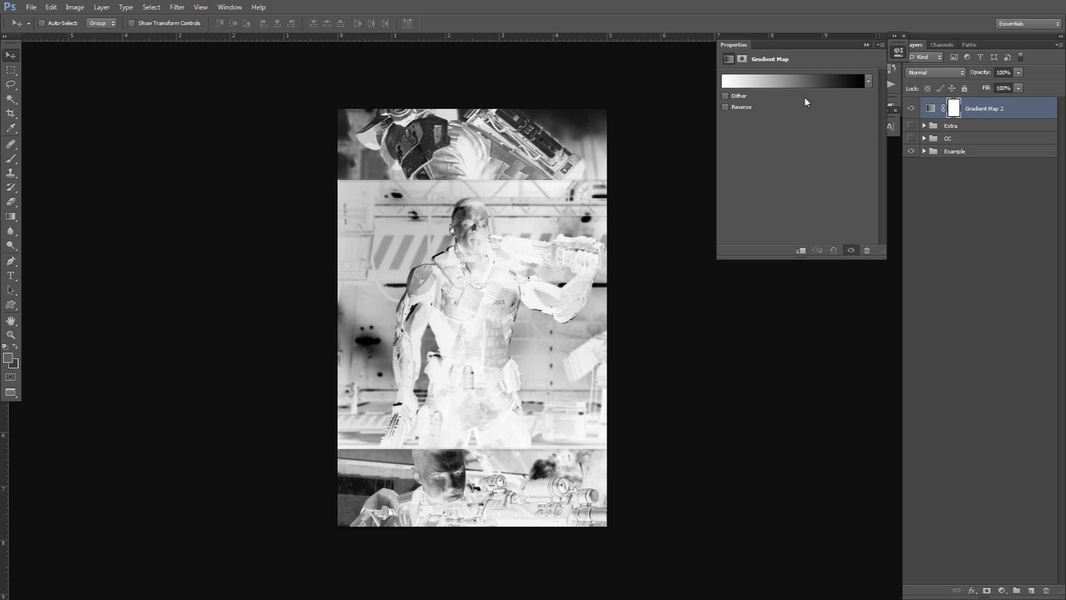
{"action": "left_click", "coordinate": [800, 82]}
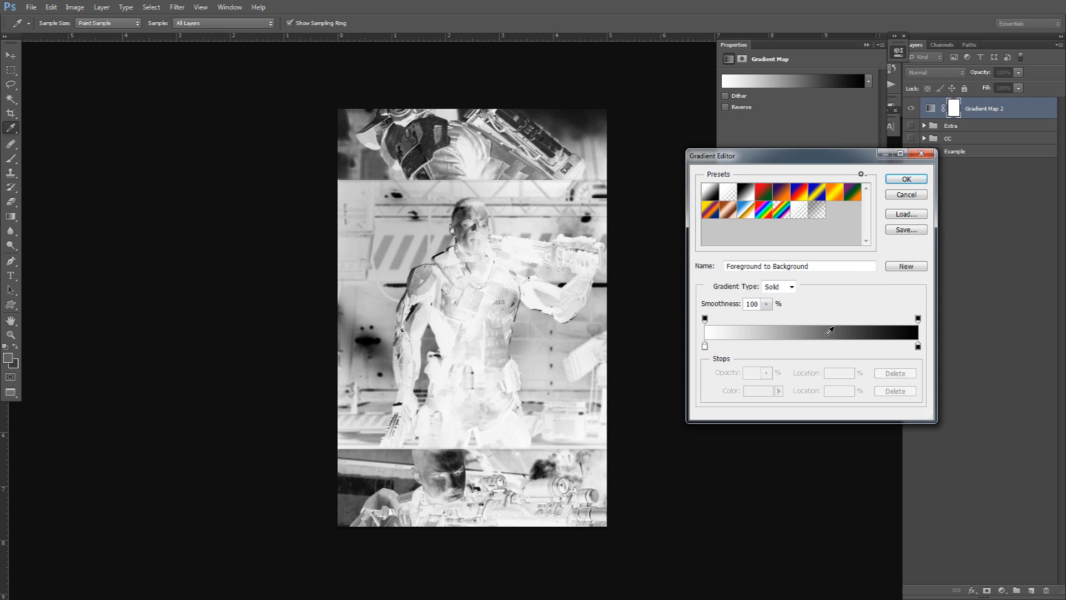
Set the gradient's left stop to dark purple #17131c and the right stop to red e32e2e.
{"action": "double_click", "coordinate": [705, 347]}
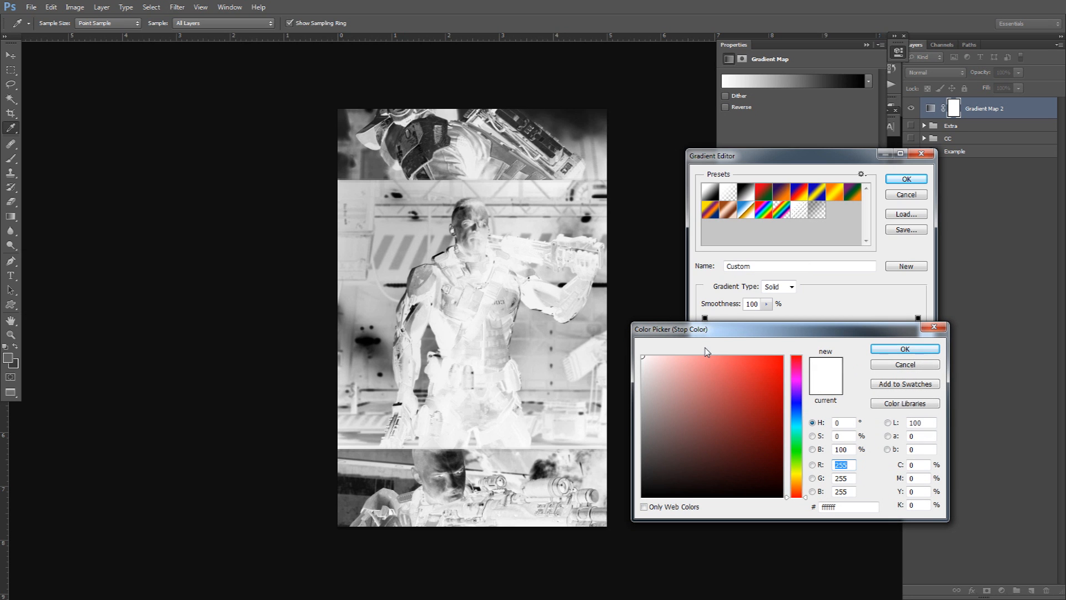
{"action": "mouse_move", "coordinate": [798, 374]}
{"action": "left_mouse_down"}
{"action": "mouse_move", "coordinate": [797, 404]}
{"action": "mouse_move", "coordinate": [773, 369]}
{"action": "mouse_move", "coordinate": [687, 482]}
{"action": "left_mouse_up"}
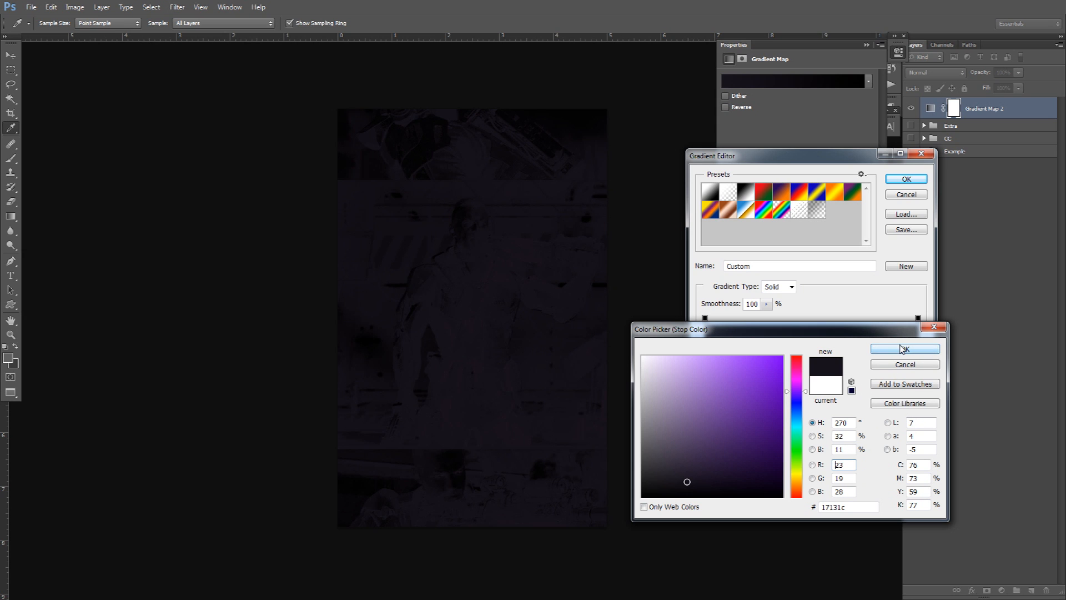
{"action": "left_click", "coordinate": [900, 347]}
{"action": "double_click", "coordinate": [919, 348]}
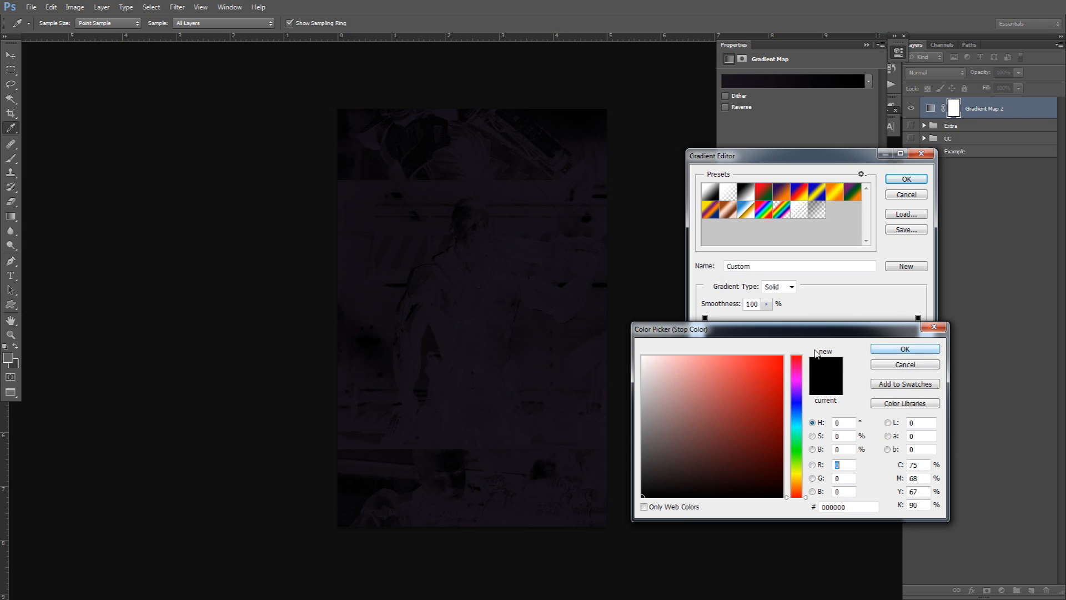
{"action": "mouse_move", "coordinate": [778, 369]}
{"action": "left_mouse_down"}
{"action": "mouse_move", "coordinate": [728, 375]}
{"action": "mouse_move", "coordinate": [747, 375]}
{"action": "left_mouse_up"}
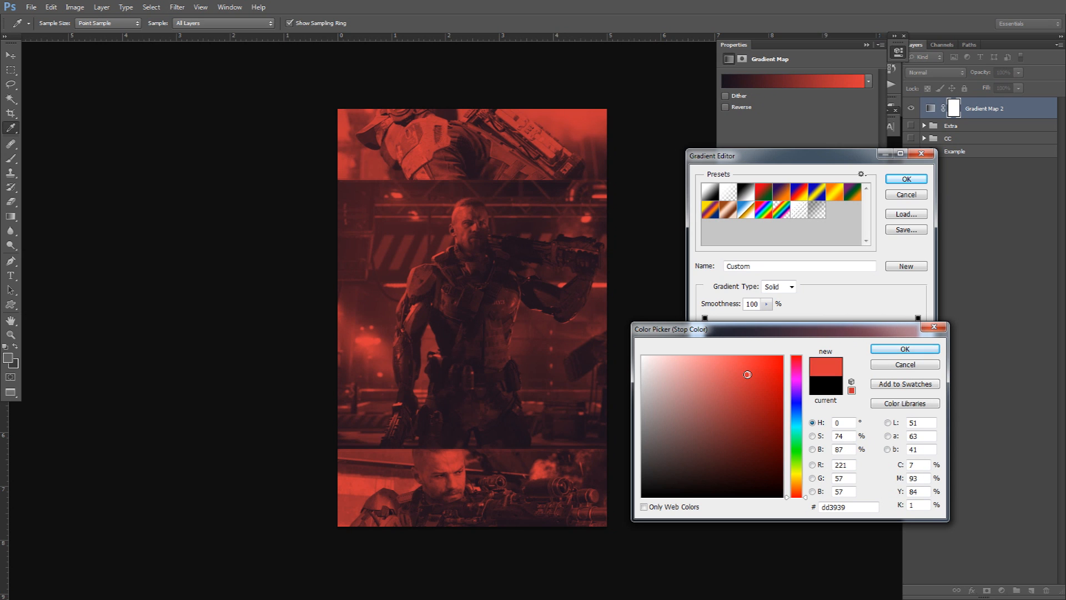
{"action": "left_click_drag", "start_coordinate": [747, 374], "coordinate": [754, 371]}
{"action": "left_click", "coordinate": [905, 349]}
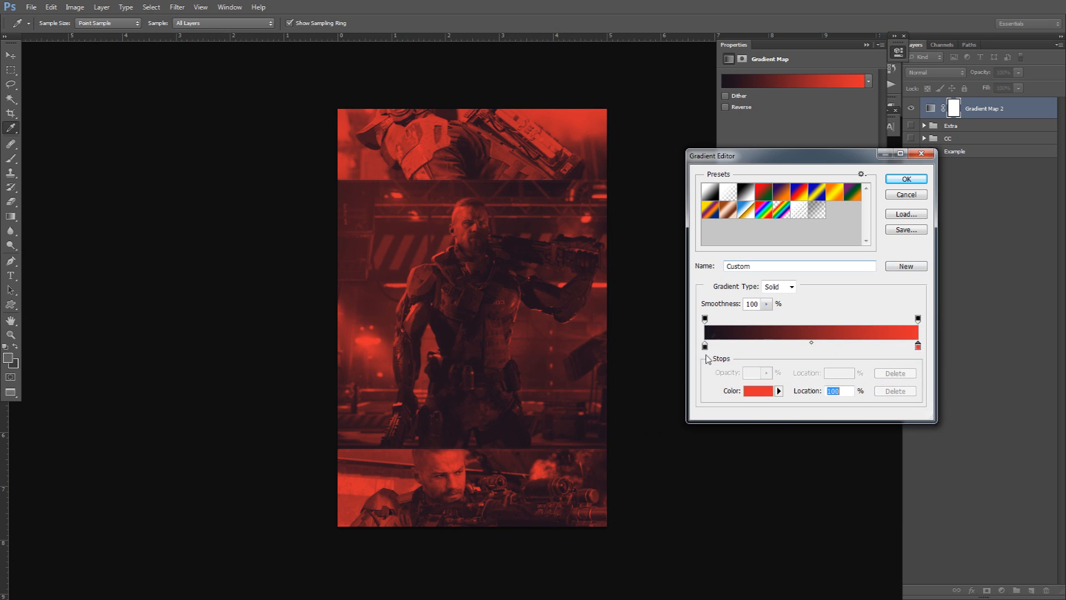
{"action": "double_click", "coordinate": [705, 346]}
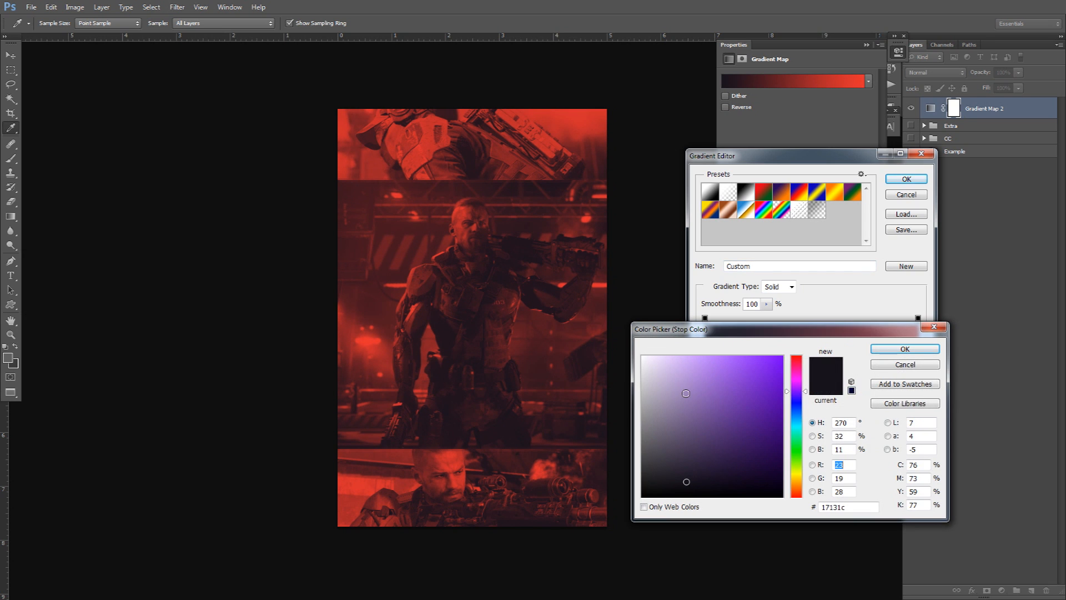
Try white, black and dark purple-green shades for the left stop and a green for the right stop.
{"action": "left_click_drag", "start_coordinate": [686, 392], "coordinate": [547, 272]}
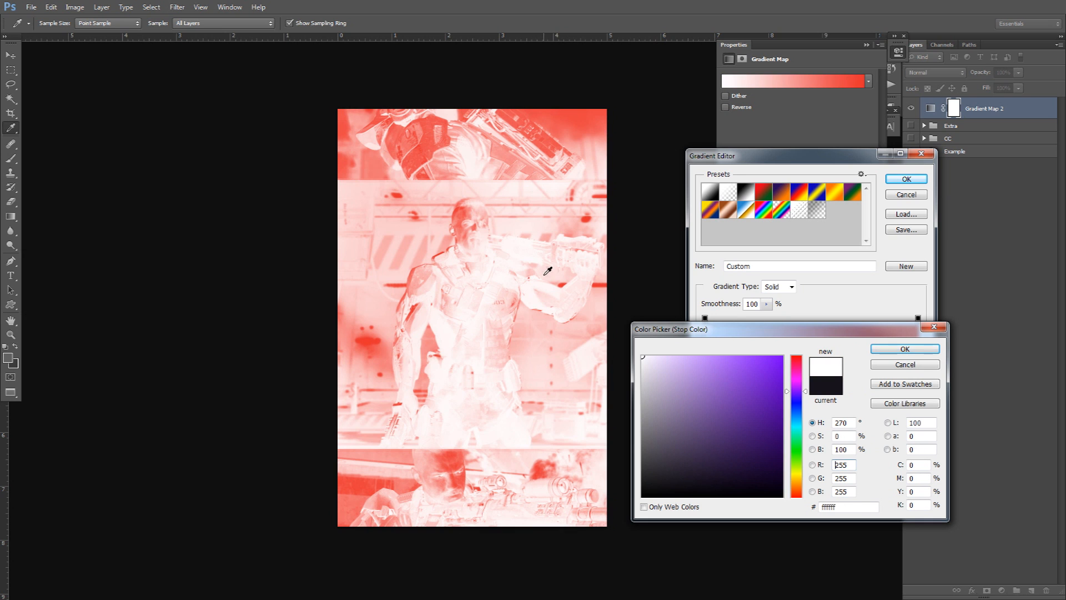
{"action": "left_click_drag", "start_coordinate": [737, 410], "coordinate": [520, 598]}
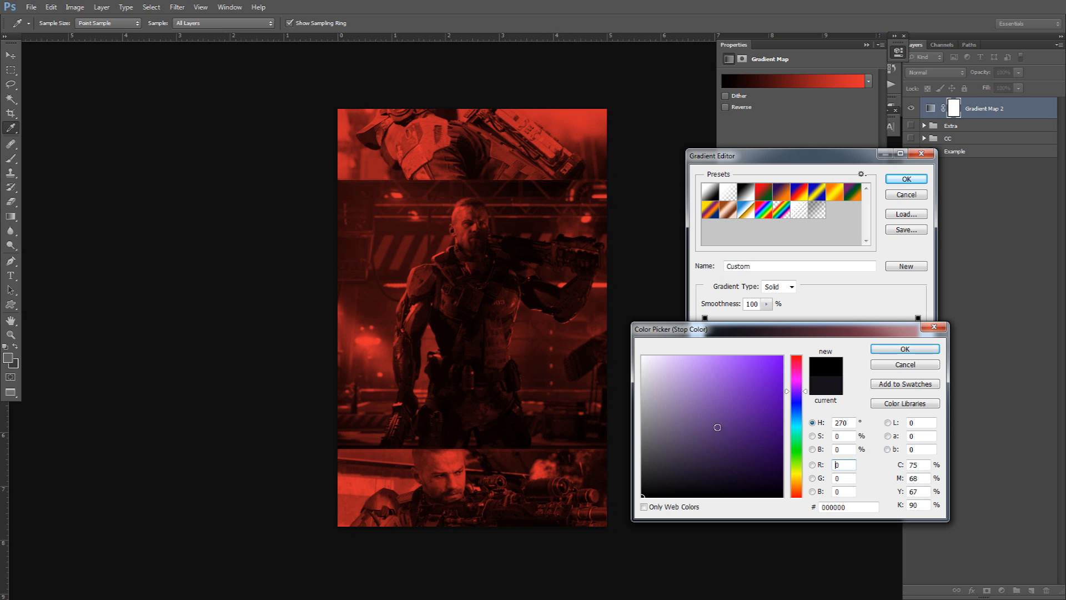
{"action": "left_click_drag", "start_coordinate": [688, 455], "coordinate": [694, 482]}
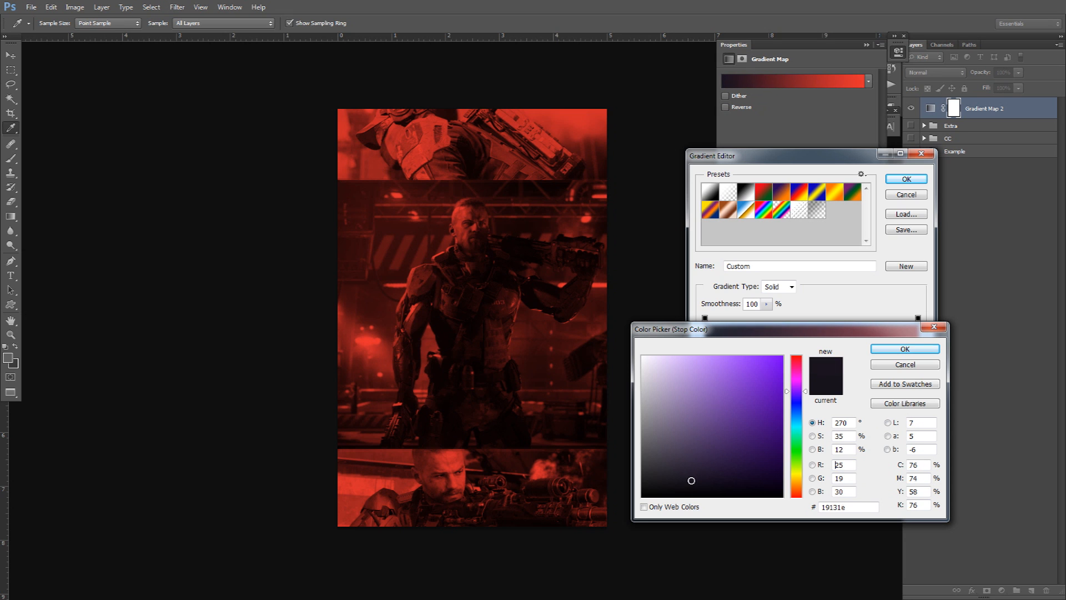
{"action": "left_click", "coordinate": [697, 484]}
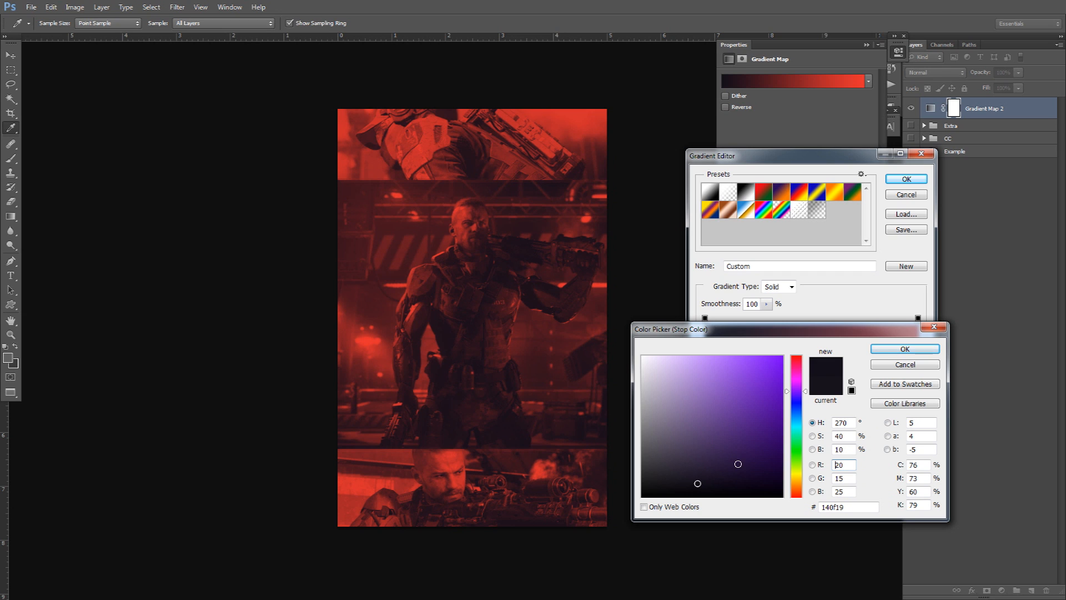
{"action": "left_click_drag", "start_coordinate": [801, 399], "coordinate": [795, 422]}
{"action": "left_click", "coordinate": [905, 349]}
{"action": "double_click", "coordinate": [919, 353]}
{"action": "mouse_move", "coordinate": [796, 425]}
{"action": "left_mouse_down"}
{"action": "mouse_move", "coordinate": [792, 400]}
{"action": "mouse_move", "coordinate": [803, 443]}
{"action": "left_mouse_up"}
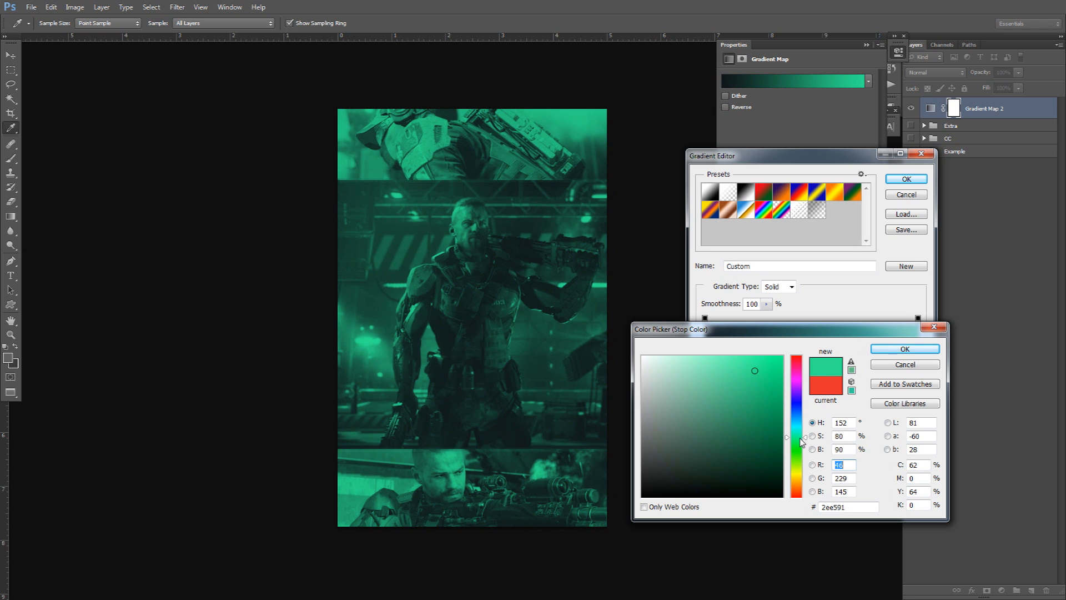
{"action": "left_click", "coordinate": [878, 350]}
{"action": "double_click", "coordinate": [705, 345]}
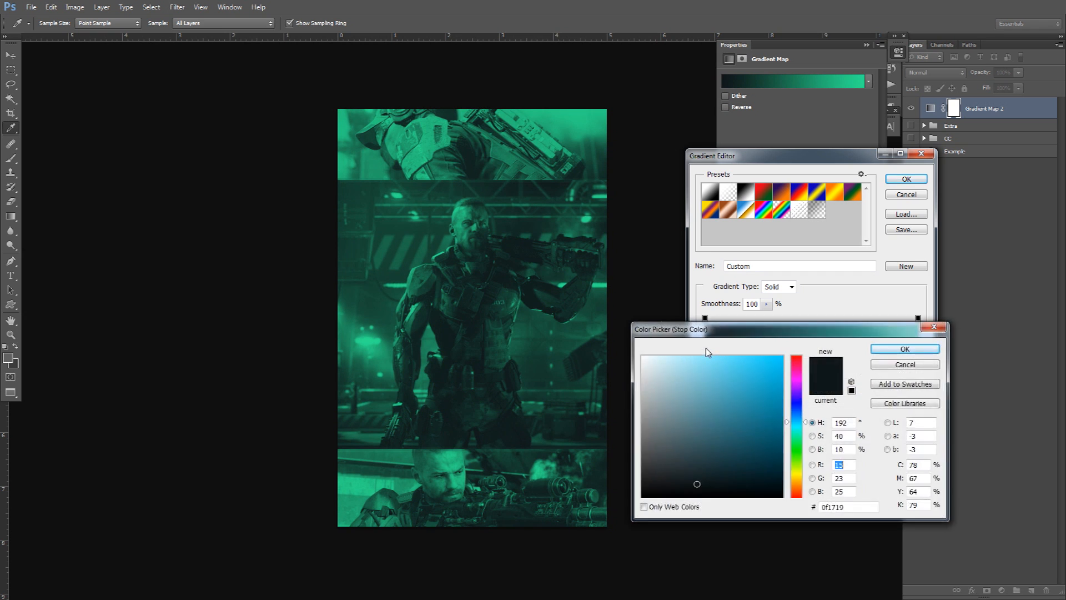
{"action": "left_click", "coordinate": [891, 365]}
Set the left stop to a near-black magenta (0f0b0f) sampled from the canvas.
{"action": "double_click", "coordinate": [705, 345]}
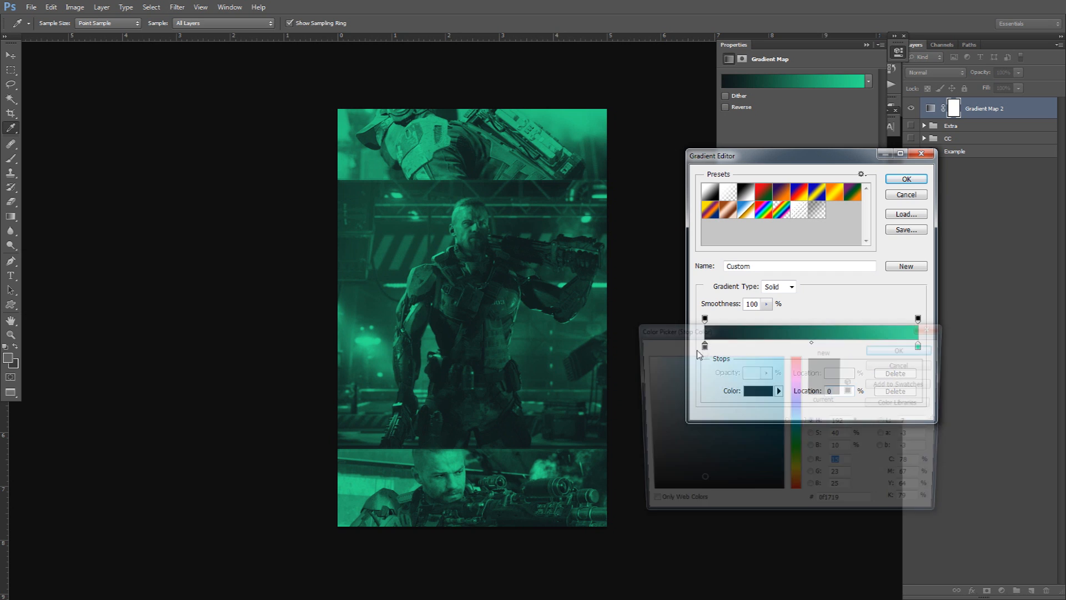
{"action": "left_click", "coordinate": [573, 526]}
{"action": "left_click_drag", "start_coordinate": [572, 526], "coordinate": [529, 549]}
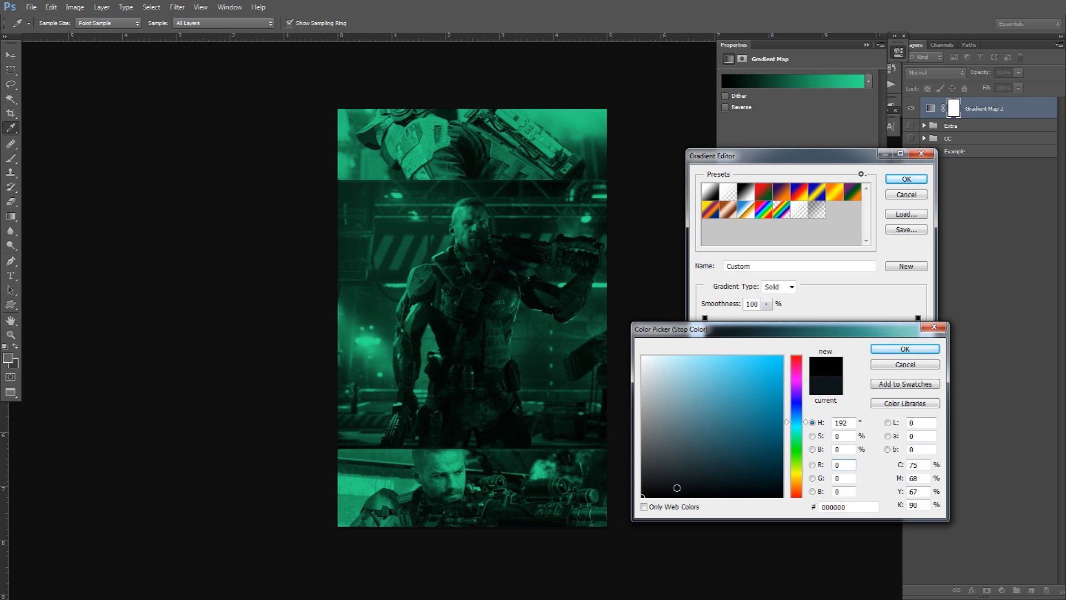
{"action": "left_click_drag", "start_coordinate": [800, 408], "coordinate": [798, 382]}
{"action": "left_click_drag", "start_coordinate": [702, 478], "coordinate": [683, 489]}
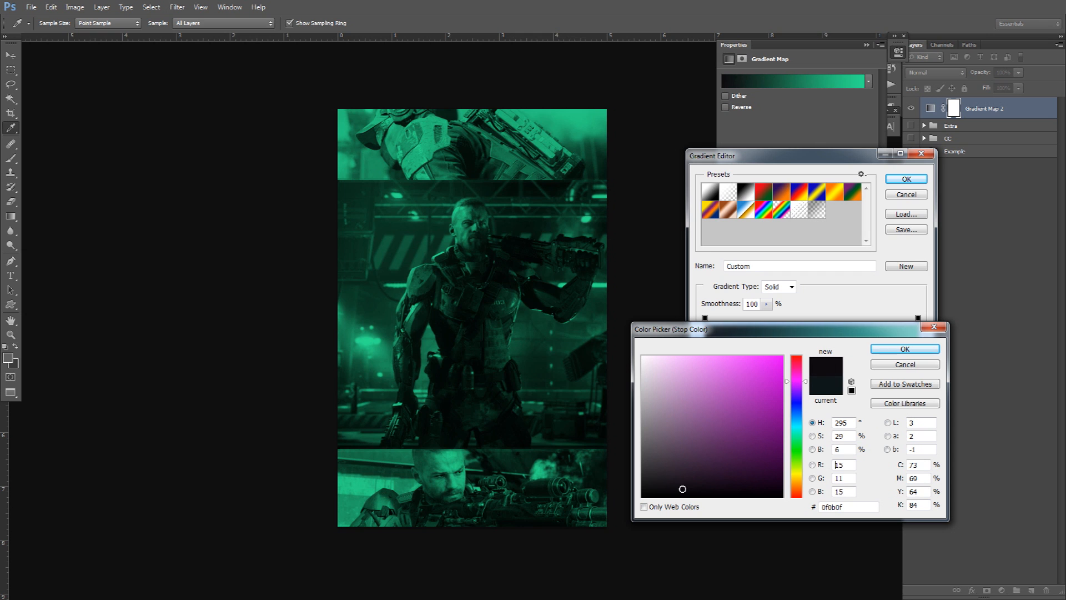
{"action": "left_click", "coordinate": [897, 350]}
Return the right stop to red e52e2e and apply the finished gradient.
{"action": "left_click", "coordinate": [917, 355]}
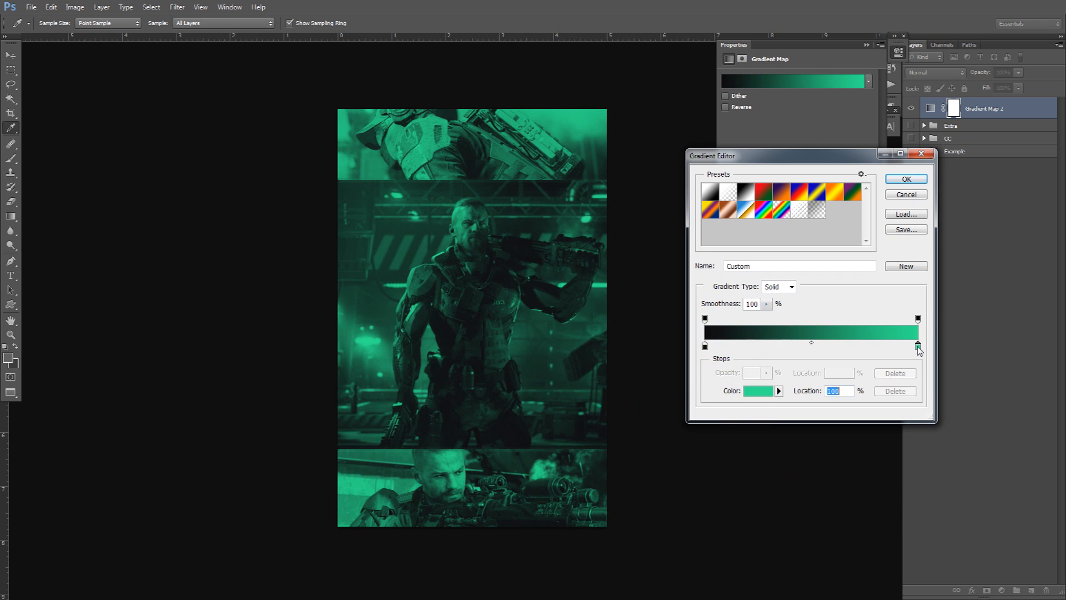
{"action": "left_click", "coordinate": [758, 391]}
{"action": "left_click_drag", "start_coordinate": [795, 381], "coordinate": [796, 354]}
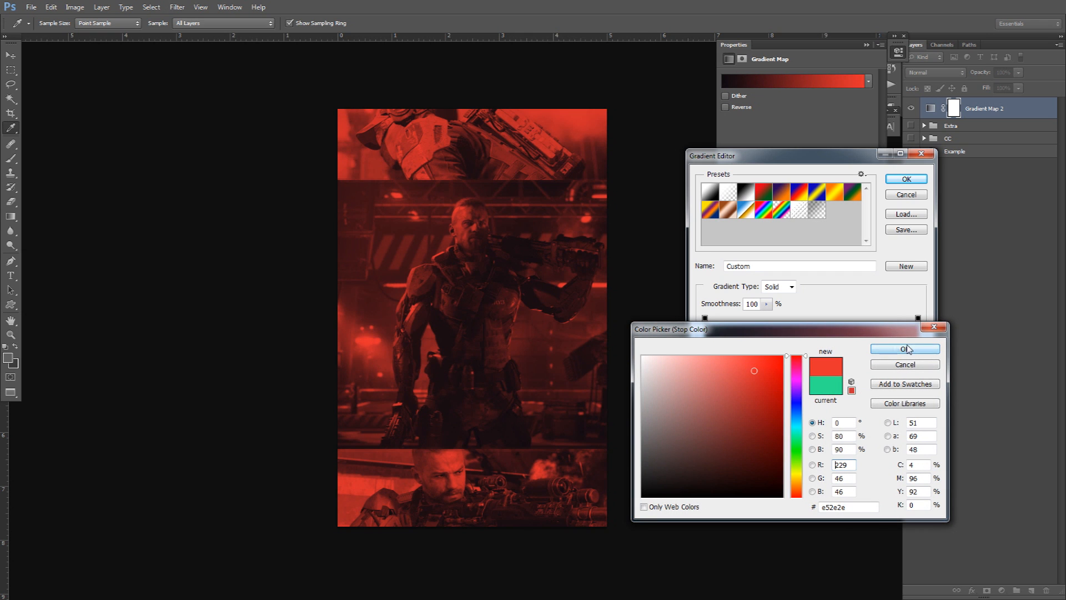
{"action": "left_click", "coordinate": [905, 349]}
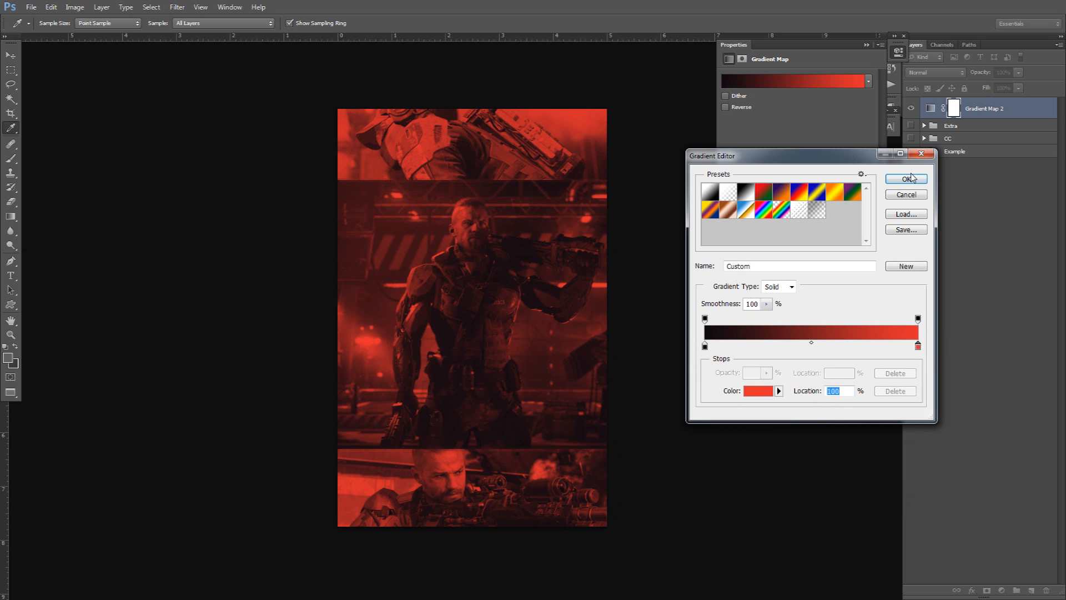
{"action": "left_click", "coordinate": [909, 178]}
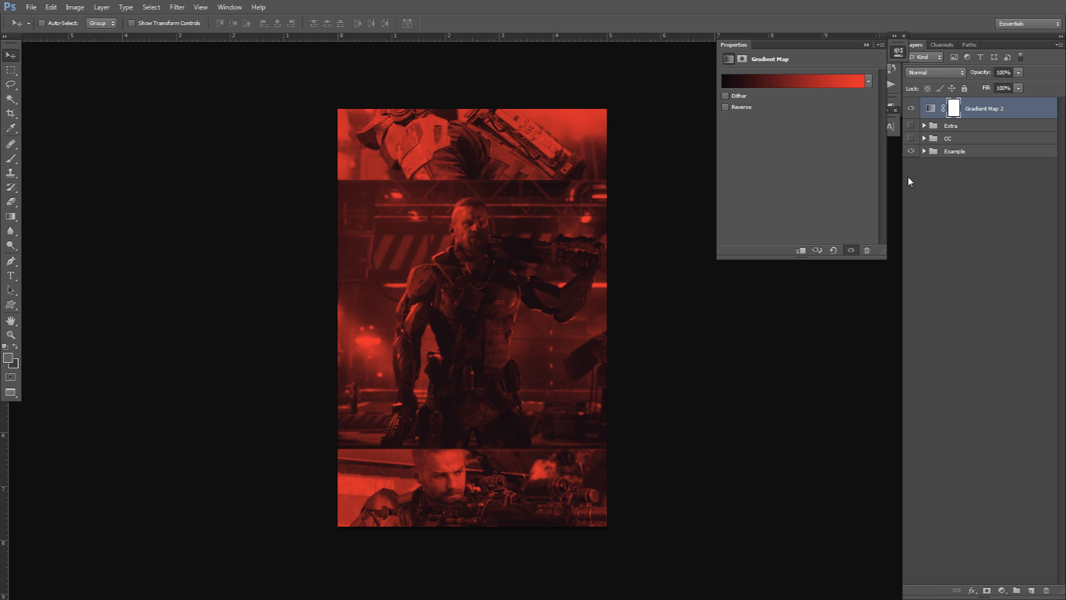
Add a Curves 4 layer with an S-curve, raising the highlights and lowering the shadows.
{"action": "left_click", "coordinate": [1002, 591]}
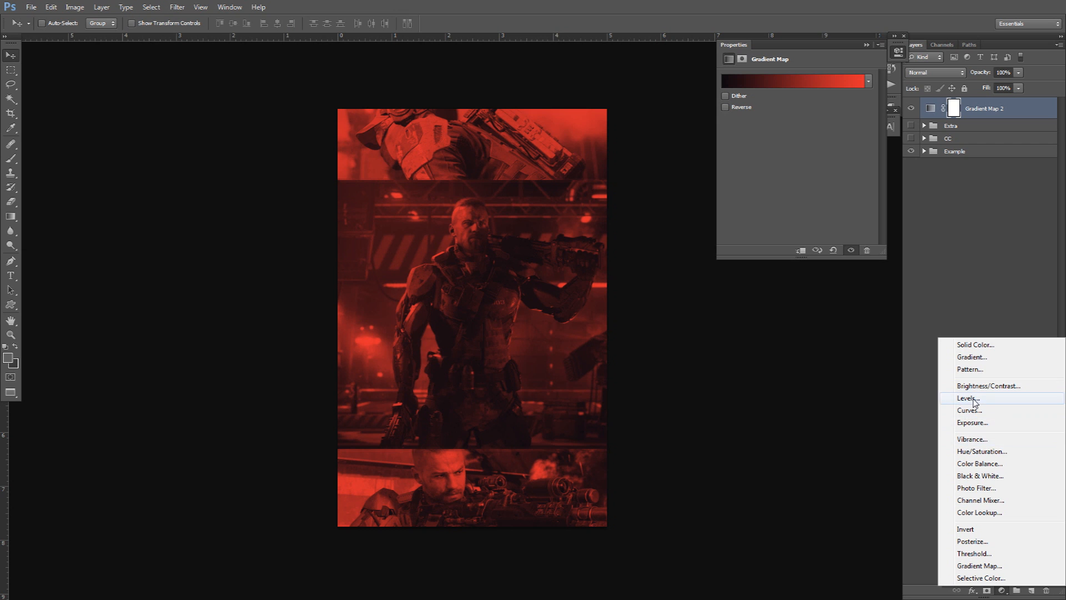
{"action": "left_click", "coordinate": [976, 411]}
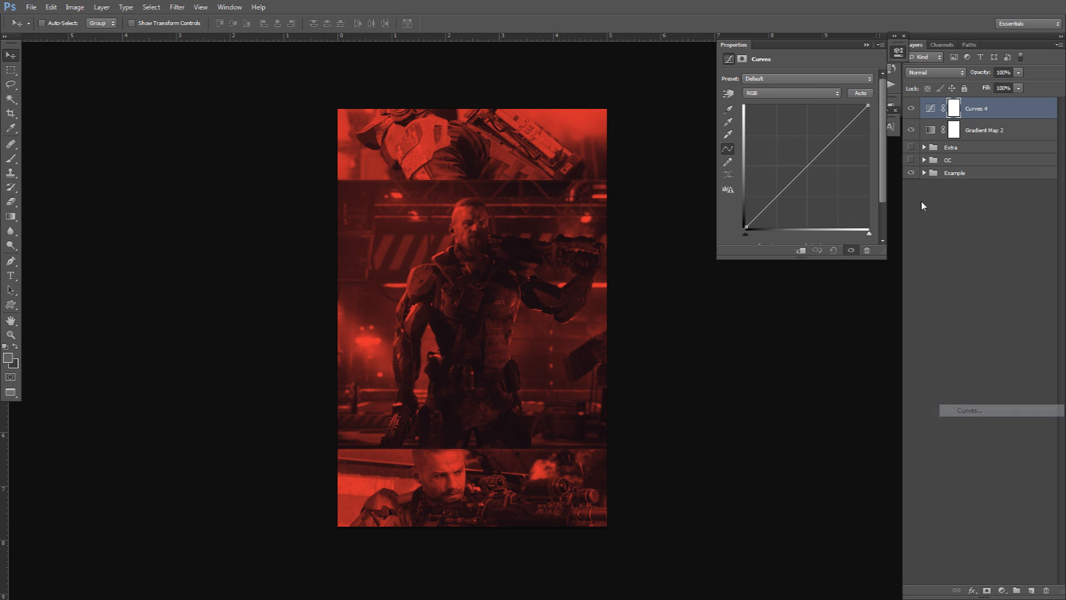
{"action": "mouse_move", "coordinate": [830, 143]}
{"action": "left_mouse_down"}
{"action": "mouse_move", "coordinate": [821, 131]}
{"action": "mouse_move", "coordinate": [830, 132]}
{"action": "left_mouse_up"}
{"action": "left_click_drag", "start_coordinate": [771, 194], "coordinate": [779, 196]}
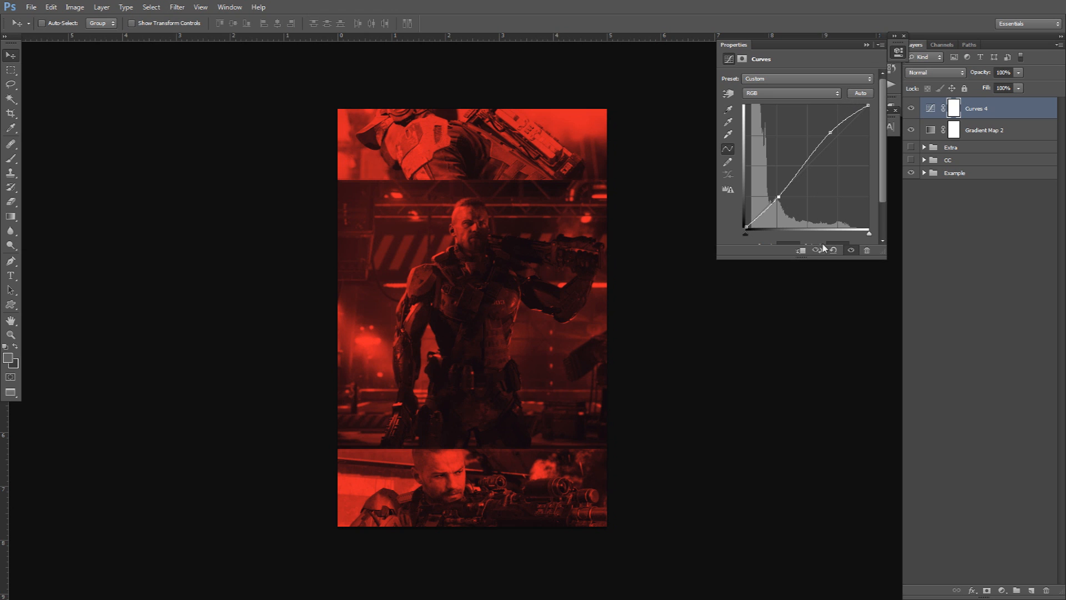
{"action": "left_click", "coordinate": [1003, 581]}
{"action": "left_click", "coordinate": [1003, 589]}
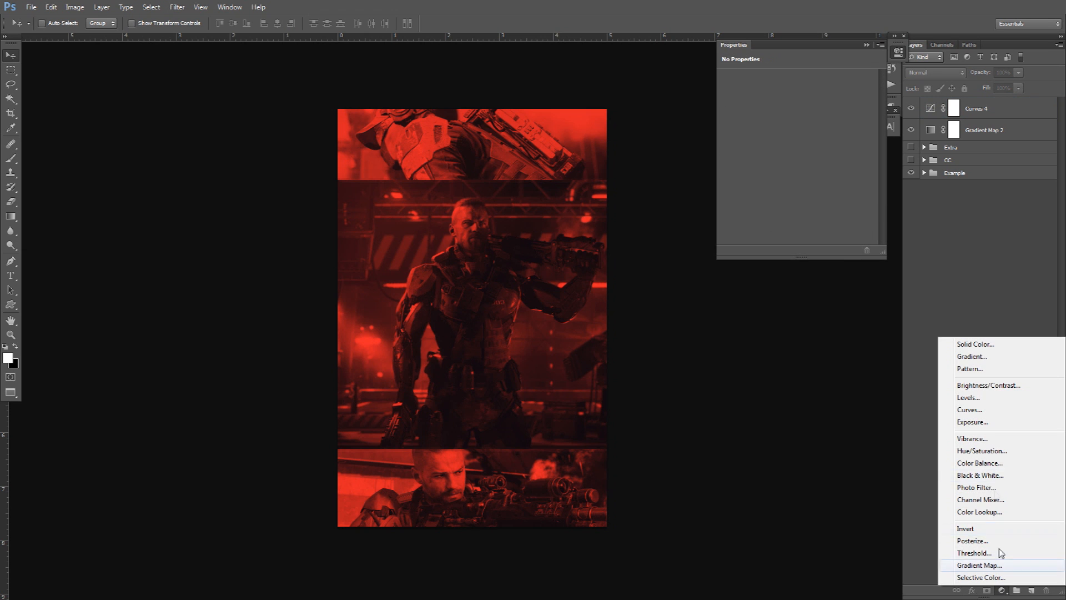
Add a Brightness/Contrast 2 layer with slight darkening and a little extra contrast.
{"action": "left_click", "coordinate": [972, 387]}
{"action": "left_click_drag", "start_coordinate": [798, 104], "coordinate": [822, 129]}
{"action": "left_click_drag", "start_coordinate": [781, 105], "coordinate": [801, 111]}
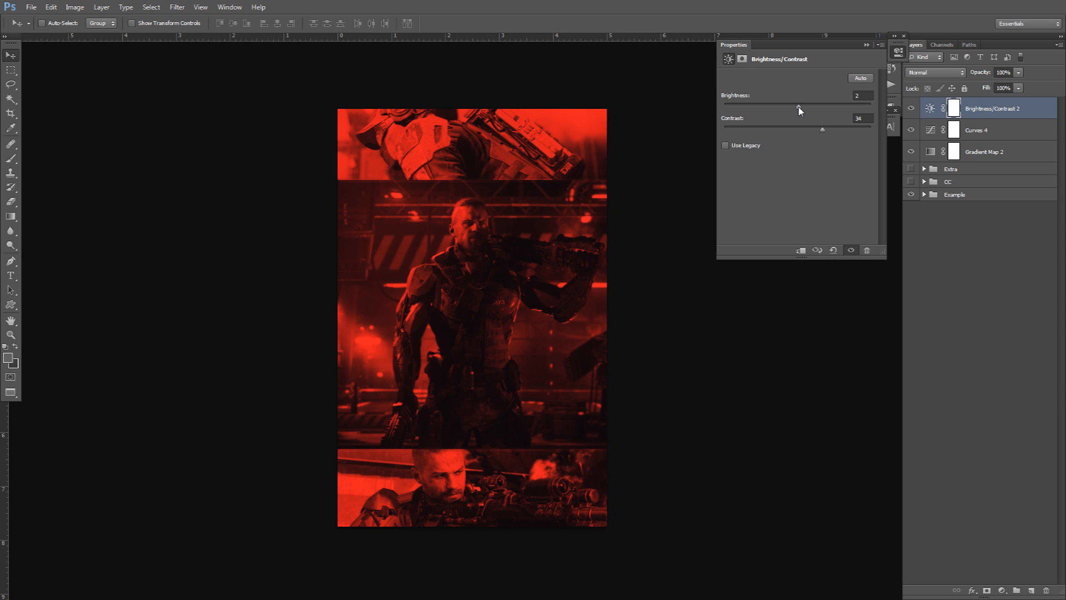
Add a Vibrance 2 layer with Vibrance about +10 and Saturation -2, then close Properties.
{"action": "left_click", "coordinate": [1003, 590]}
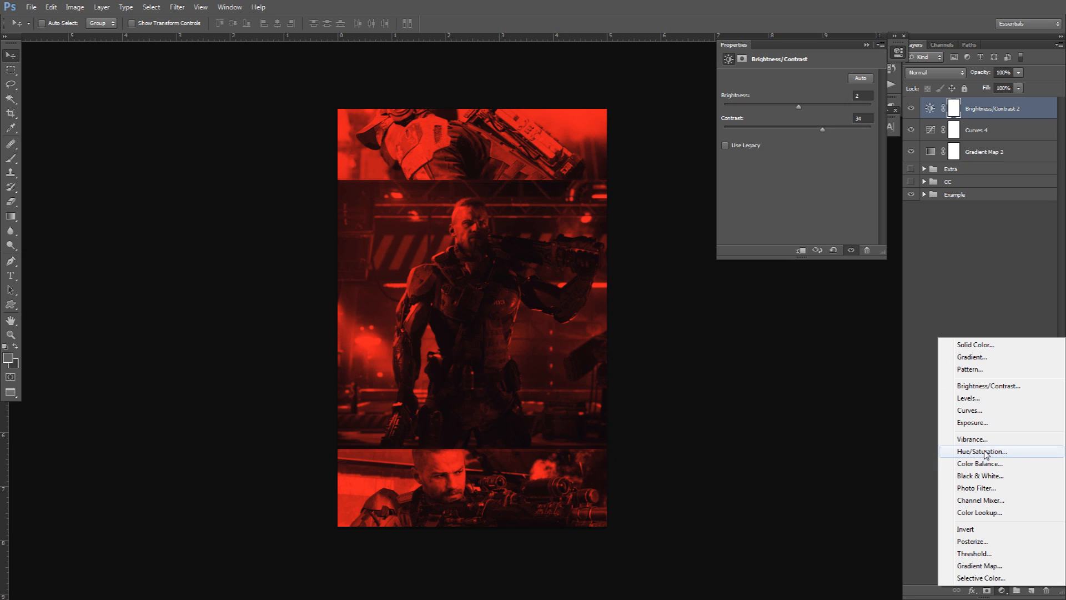
{"action": "left_click", "coordinate": [972, 439]}
{"action": "left_click_drag", "start_coordinate": [807, 88], "coordinate": [821, 89]}
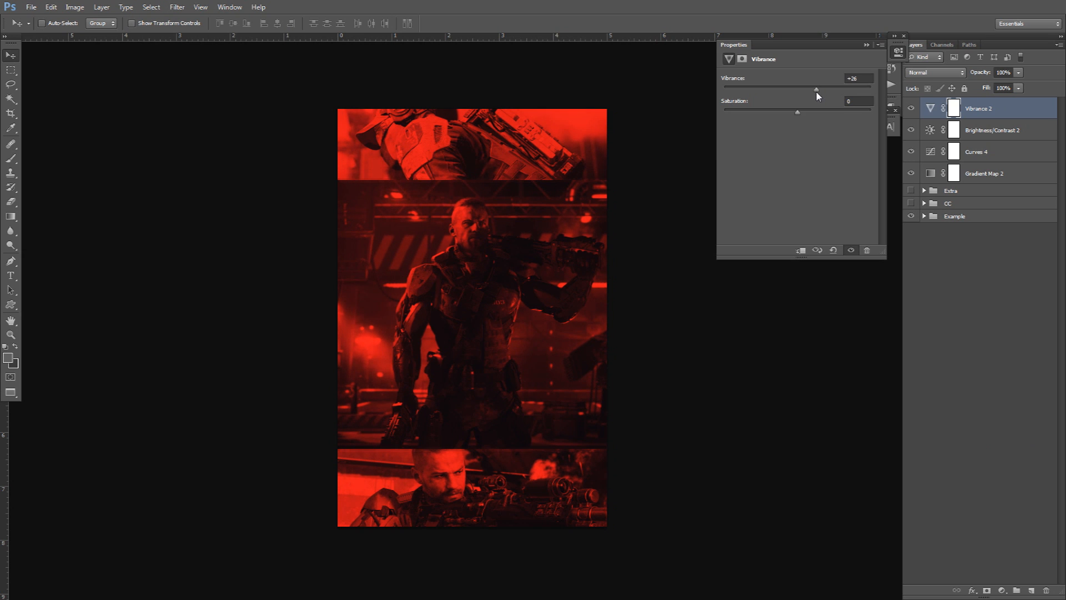
{"action": "left_click_drag", "start_coordinate": [800, 113], "coordinate": [818, 100]}
{"action": "left_click", "coordinate": [857, 79]}
{"action": "scroll", "coordinate": [860, 79], "scroll_direction": "down", "scroll_amount": 11}
{"action": "scroll", "coordinate": [859, 78], "scroll_direction": "down", "scroll_amount": 5}
{"action": "left_click", "coordinate": [912, 107]}
{"action": "left_click", "coordinate": [912, 107]}
{"action": "left_click", "coordinate": [912, 107]}
{"action": "left_click", "coordinate": [912, 107]}
{"action": "left_click", "coordinate": [897, 53]}
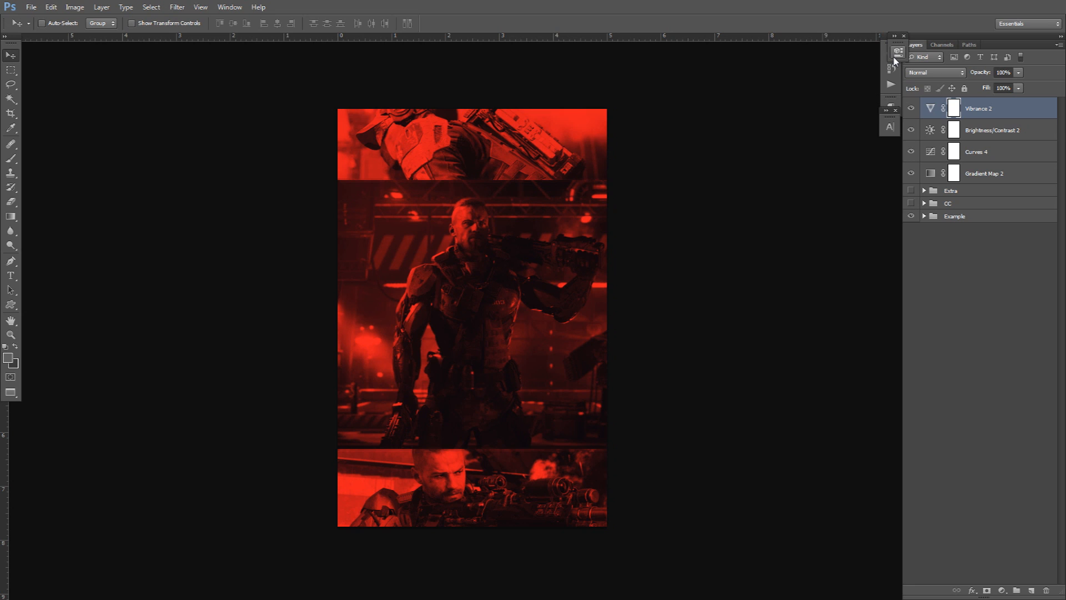
Make white the foreground colour on a new layer and choose the Soft Round brush.
{"action": "key", "text": "d"}
{"action": "key", "text": "x"}
{"action": "left_click", "coordinate": [1031, 590]}
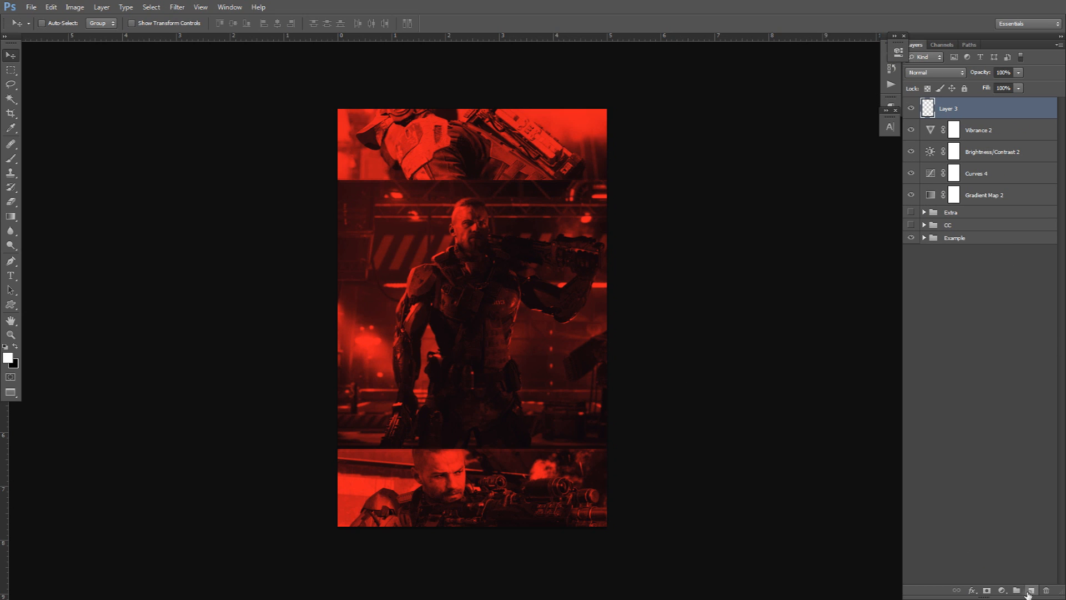
{"action": "key", "text": "b"}
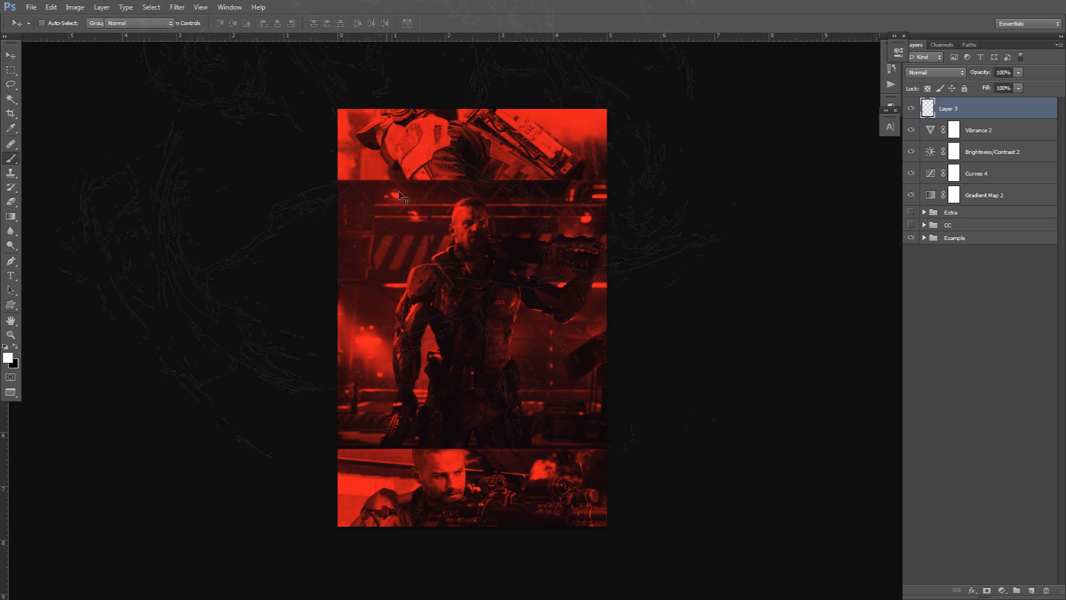
{"action": "right_click", "coordinate": [514, 200]}
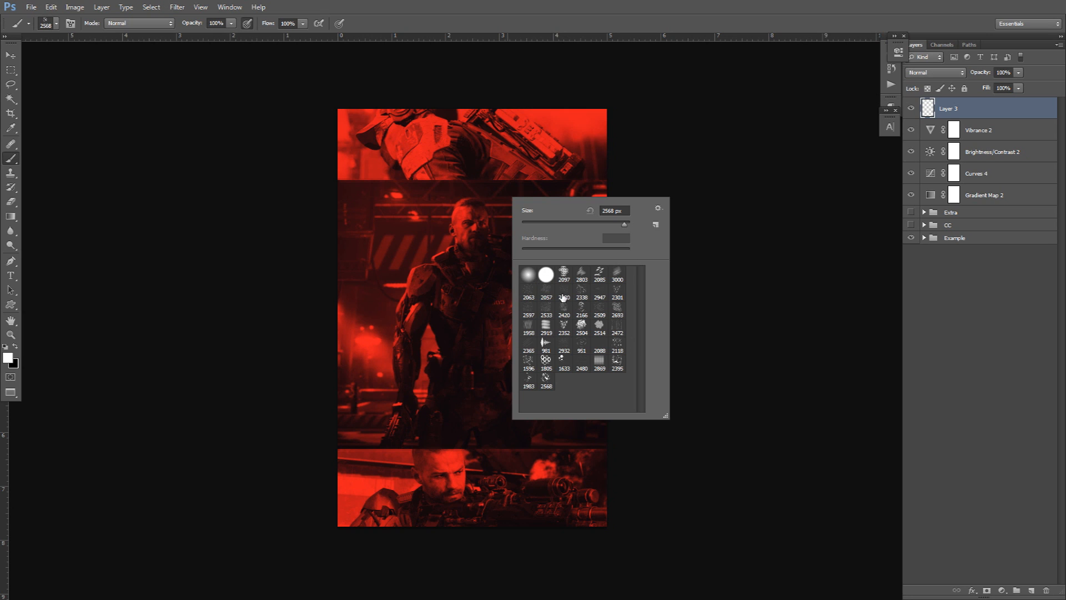
{"action": "left_click", "coordinate": [529, 275]}
Enlarge the brush to about 1850 px and paint a soft white glow at the top centre.
{"action": "key", "text": "Return"}
{"action": "mouse_move", "coordinate": [521, 254]}
{"action": "left_mouse_down"}
{"action": "mouse_move", "coordinate": [373, 255]}
{"action": "mouse_move", "coordinate": [377, 238]}
{"action": "mouse_move", "coordinate": [488, 240]}
{"action": "mouse_move", "coordinate": [281, 243]}
{"action": "mouse_move", "coordinate": [461, 243]}
{"action": "mouse_move", "coordinate": [352, 245]}
{"action": "left_mouse_up"}
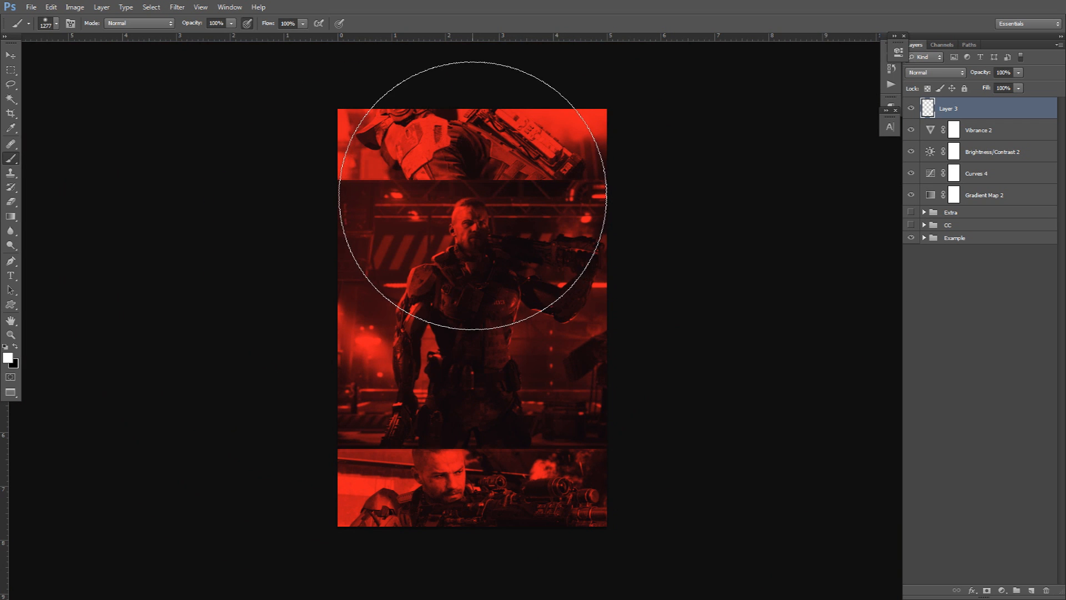
{"action": "right_click", "coordinate": [478, 195]}
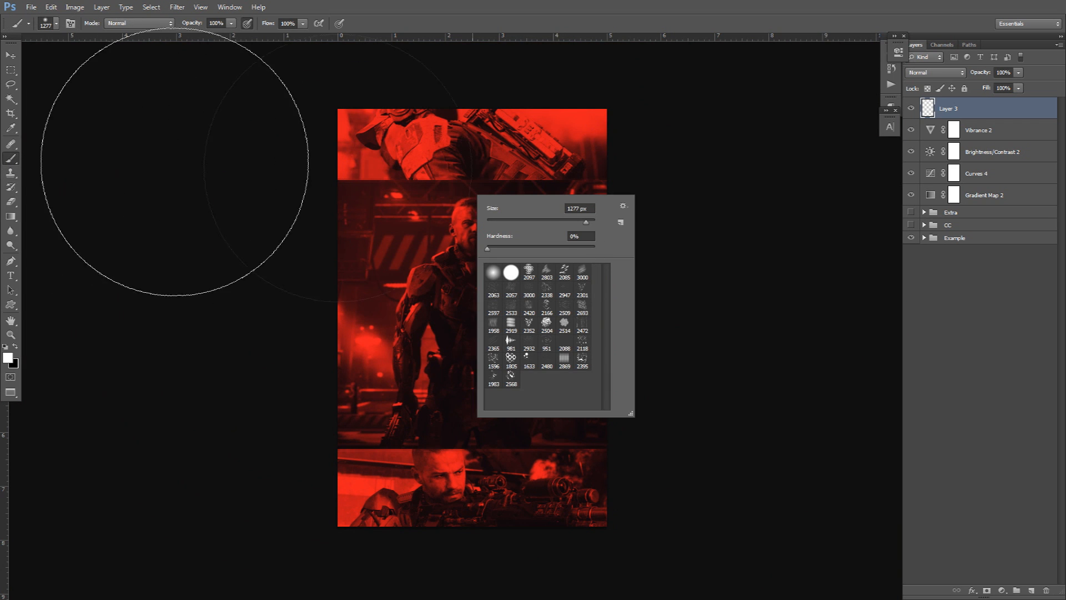
{"action": "key", "text": "Escape"}
{"action": "mouse_move", "coordinate": [427, 240]}
{"action": "left_mouse_down"}
{"action": "mouse_move", "coordinate": [515, 239]}
{"action": "mouse_move", "coordinate": [495, 238]}
{"action": "left_mouse_up"}
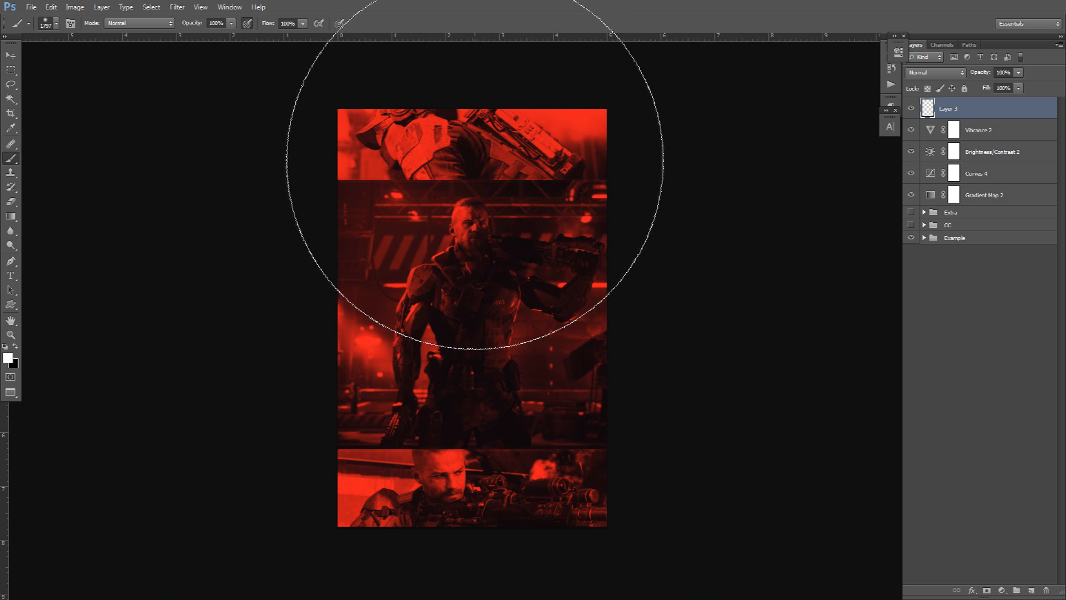
{"action": "left_click_drag", "start_coordinate": [449, 178], "coordinate": [458, 179]}
{"action": "left_click", "coordinate": [467, 94]}
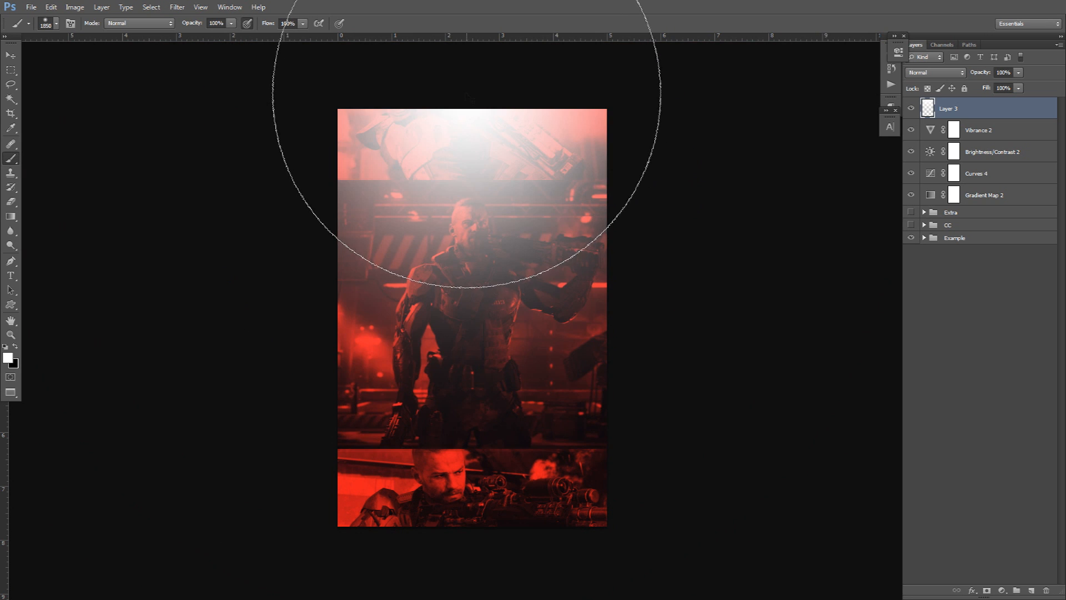
{"action": "key", "text": "ctrl+z"}
{"action": "key", "text": "ctrl+z"}
{"action": "left_click", "coordinate": [1019, 88]}
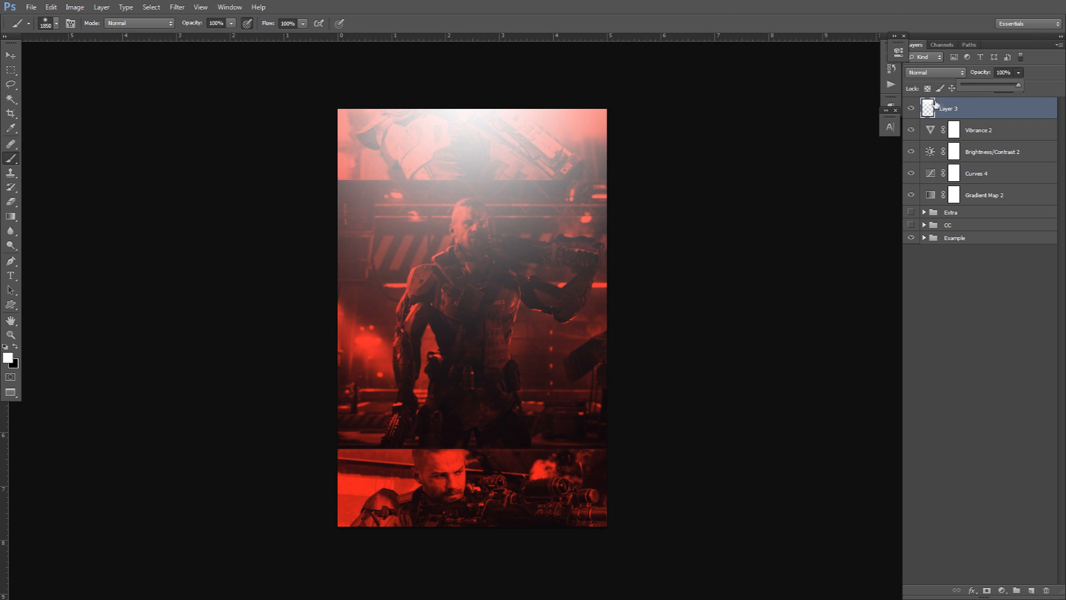
Try Overlay then revert to Normal blending, and set the glow layer's opacity to 40%.
{"action": "left_click", "coordinate": [929, 76]}
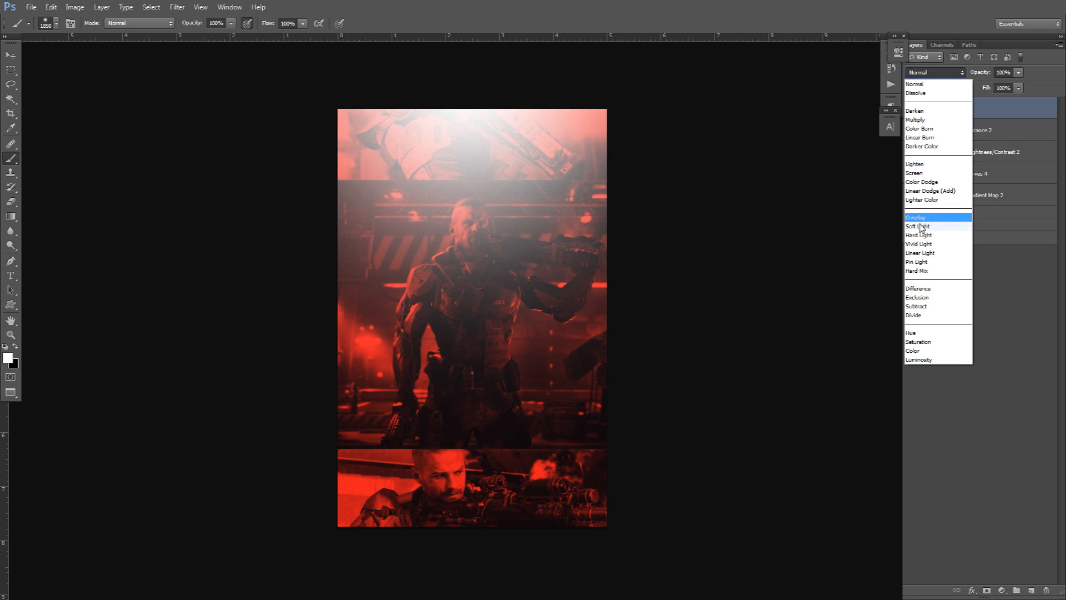
{"action": "left_click", "coordinate": [922, 215]}
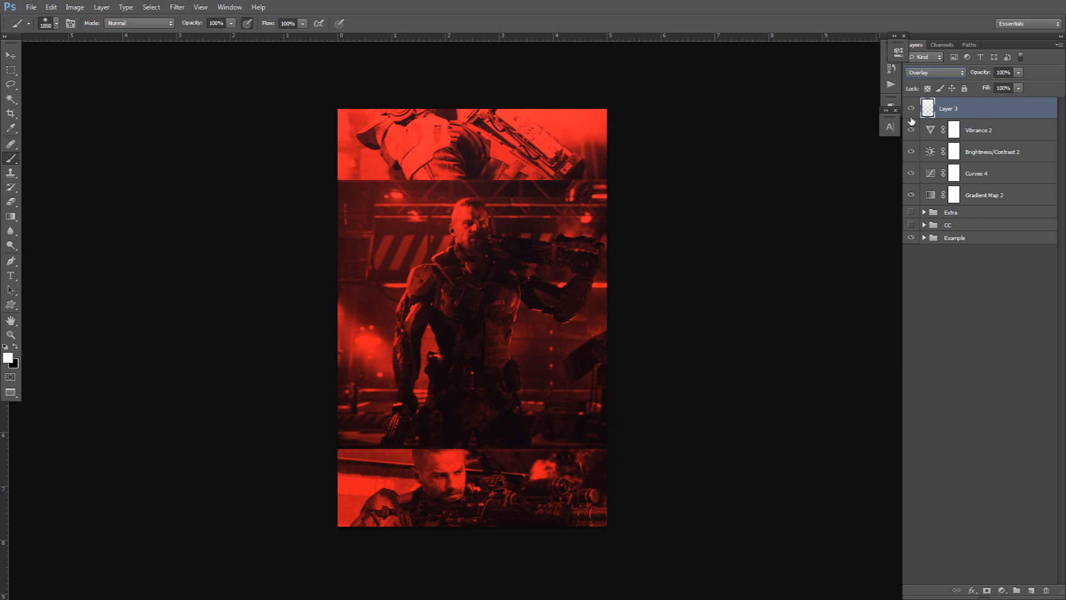
{"action": "left_click", "coordinate": [938, 73]}
{"action": "left_click", "coordinate": [925, 85]}
{"action": "left_click", "coordinate": [1019, 87]}
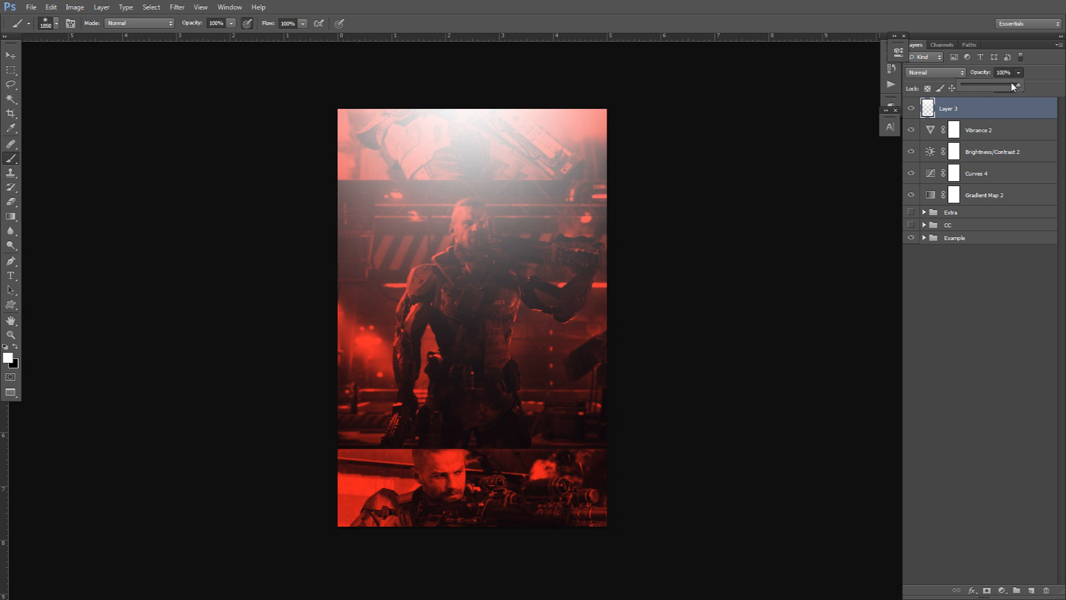
{"action": "left_click_drag", "start_coordinate": [1014, 87], "coordinate": [986, 88]}
{"action": "left_click", "coordinate": [1016, 74]}
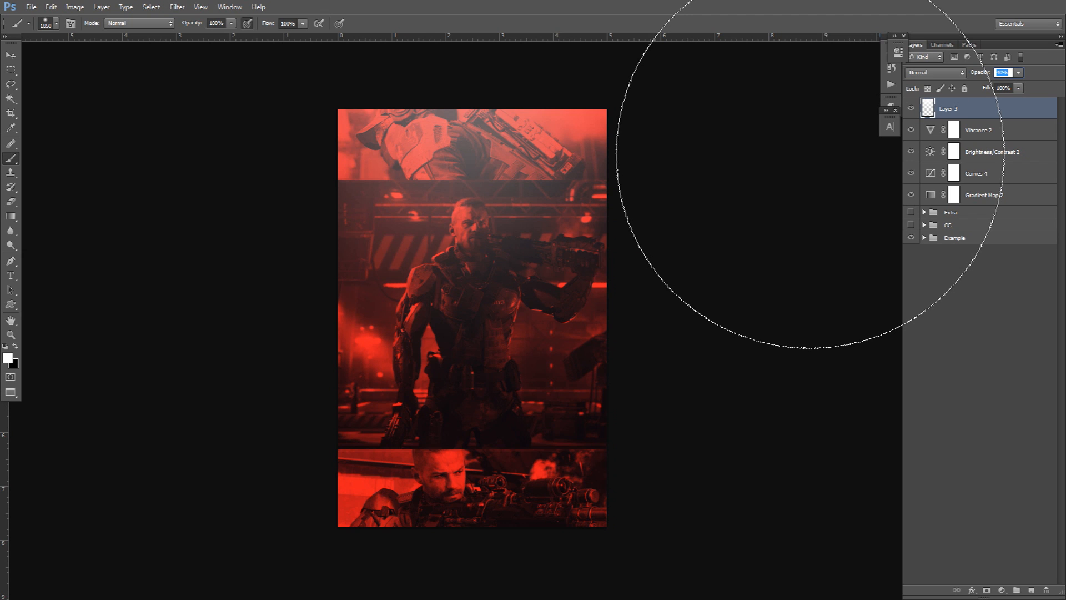
{"action": "left_click", "coordinate": [1001, 73]}
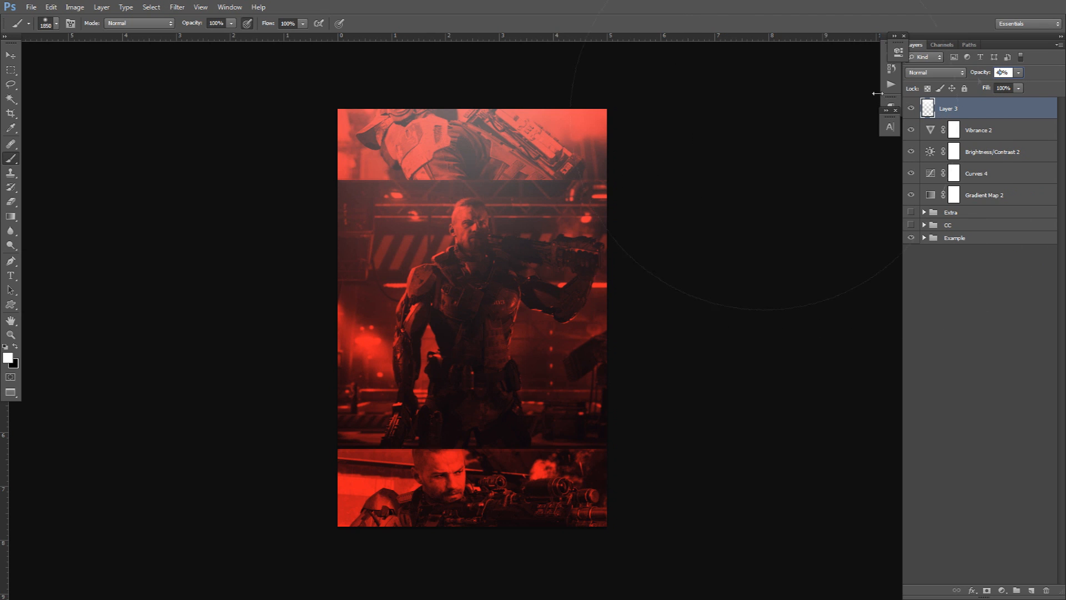
{"action": "left_click", "coordinate": [507, 191]}
{"action": "key", "text": "ctrl+z"}
Drag the flame-streak image from Firefox onto the canvas as Layer 4.
{"action": "key", "text": "v"}
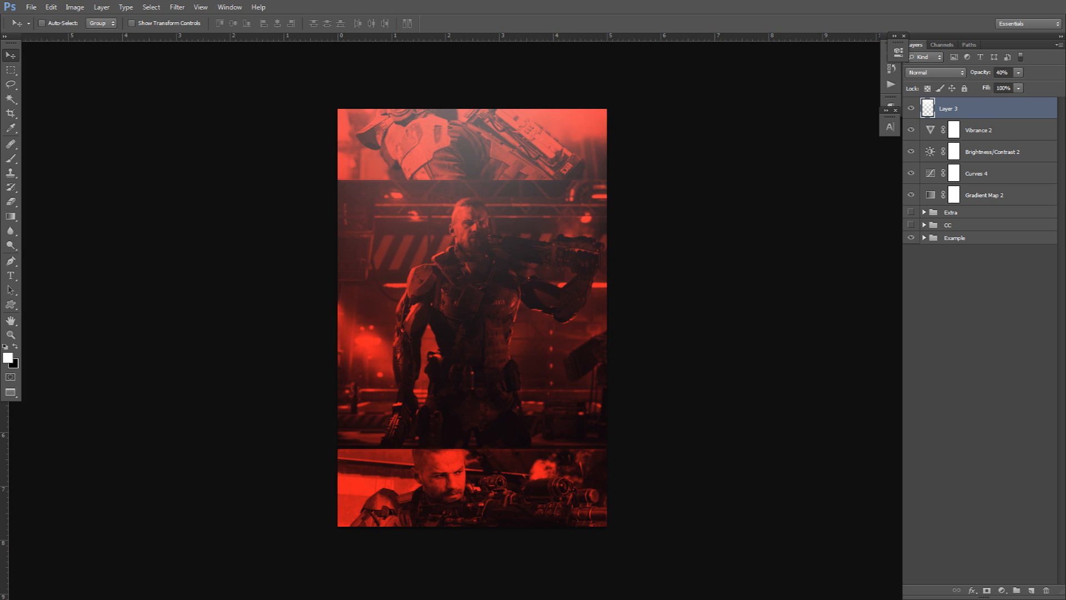
{"action": "left_click_drag", "start_coordinate": [1065, 126], "coordinate": [1065, 158]}
{"action": "left_click_drag", "start_coordinate": [679, 300], "coordinate": [486, 315]}
Select Layer 4's black background with the Magic Wand and delete it.
{"action": "key", "text": "w"}
{"action": "left_click", "coordinate": [486, 315]}
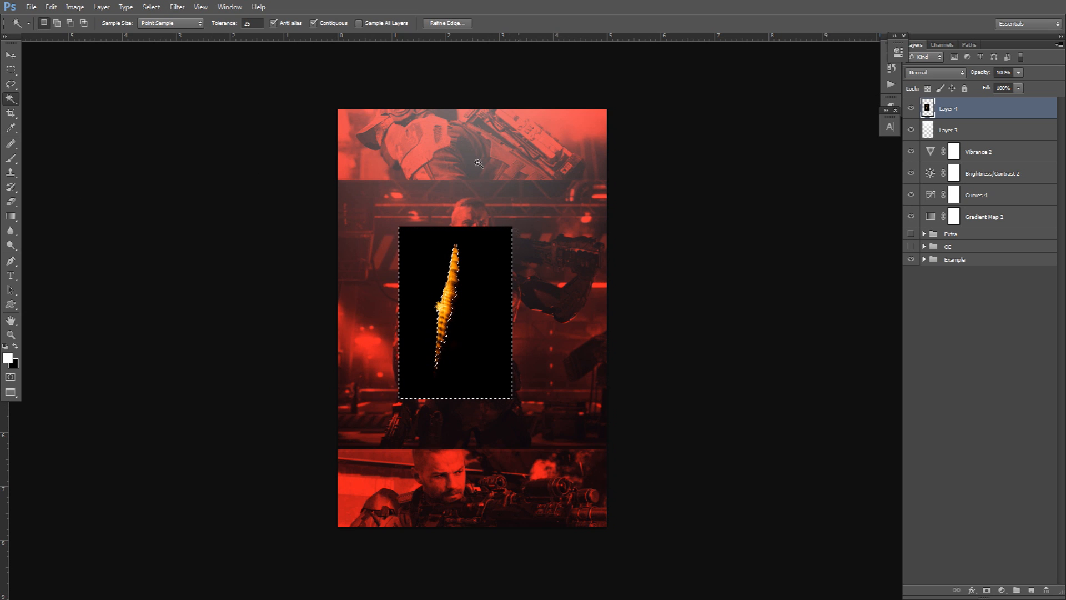
{"action": "key", "text": "Delete"}
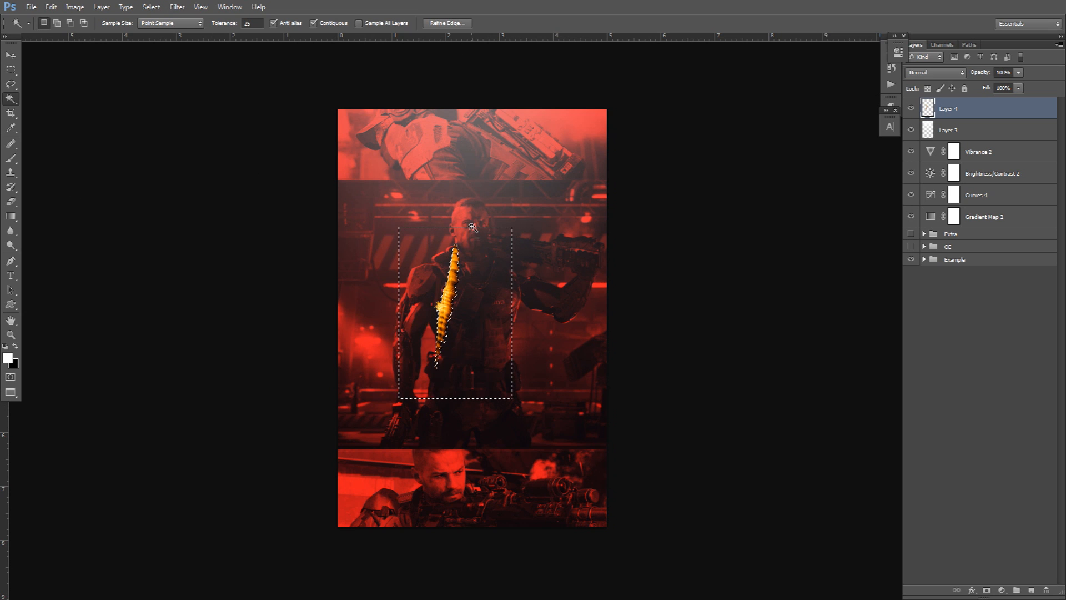
Expand the selection by 3 pixels with Select > Modify > Expand, then deselect.
{"action": "left_click", "coordinate": [151, 6]}
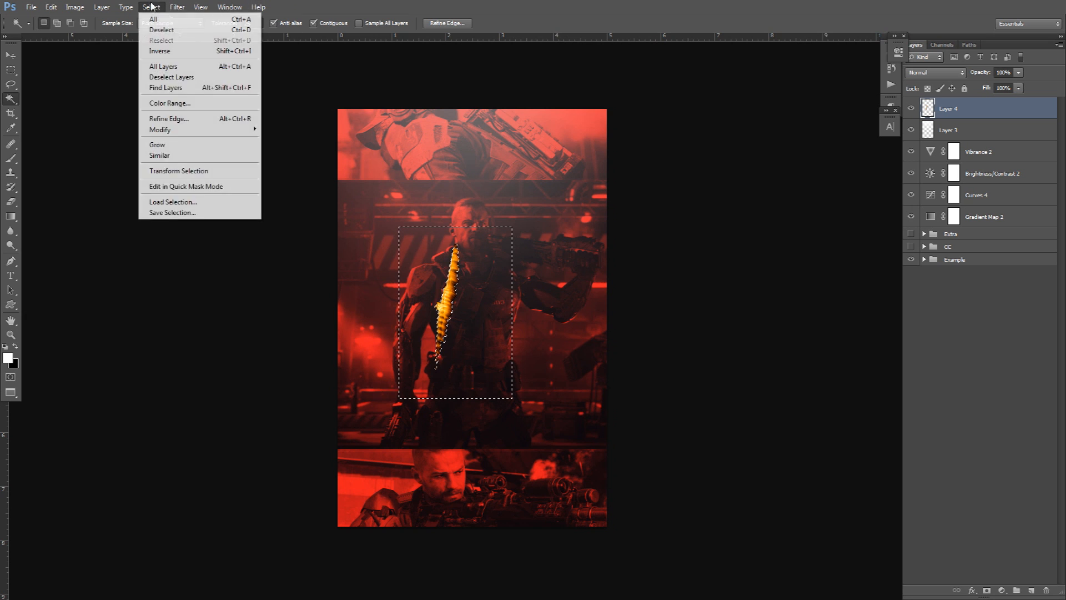
{"action": "mouse_move", "coordinate": [174, 138]}
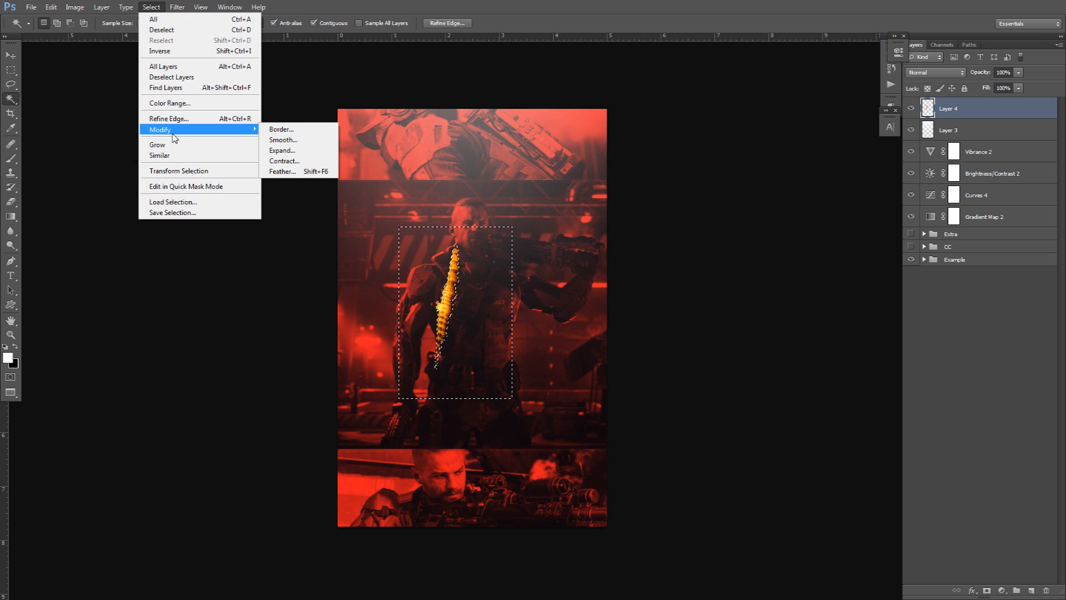
{"action": "left_click", "coordinate": [281, 151]}
{"action": "left_click", "coordinate": [586, 198]}
{"action": "scroll", "coordinate": [449, 276], "scroll_direction": "up", "scroll_amount": 1}
{"action": "scroll", "coordinate": [449, 276], "scroll_direction": "up", "scroll_amount": 6}
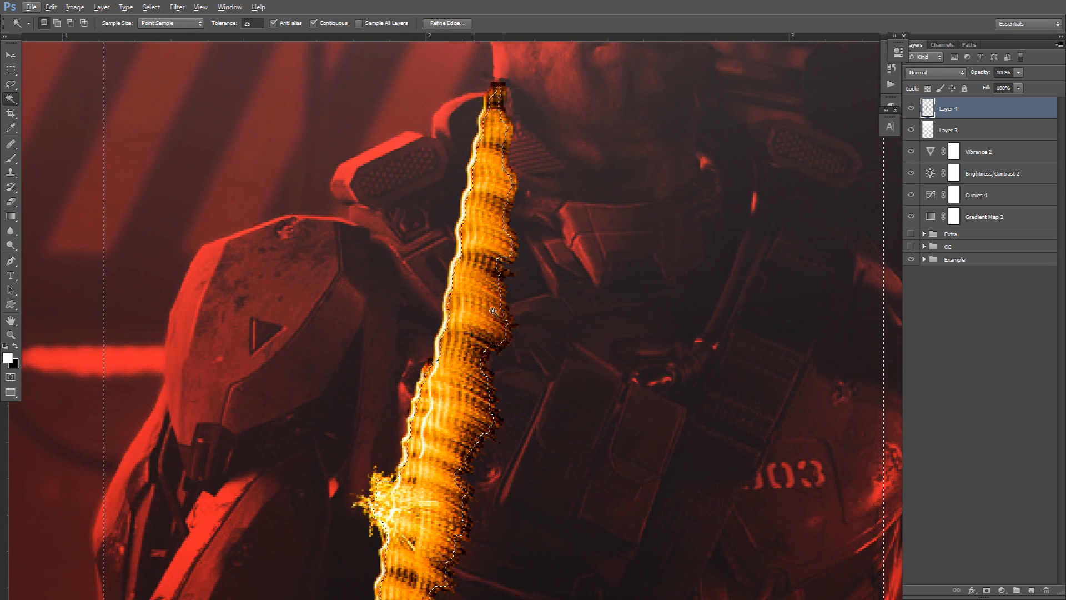
{"action": "scroll", "coordinate": [483, 361], "scroll_direction": "down", "scroll_amount": 2}
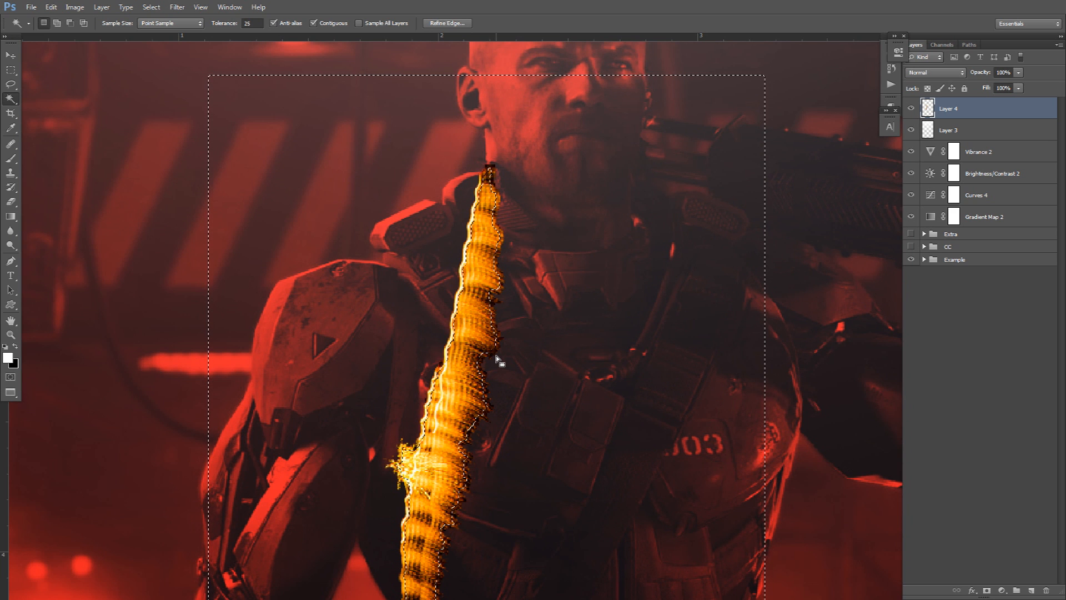
{"action": "scroll", "coordinate": [498, 356], "scroll_direction": "down", "scroll_amount": 1}
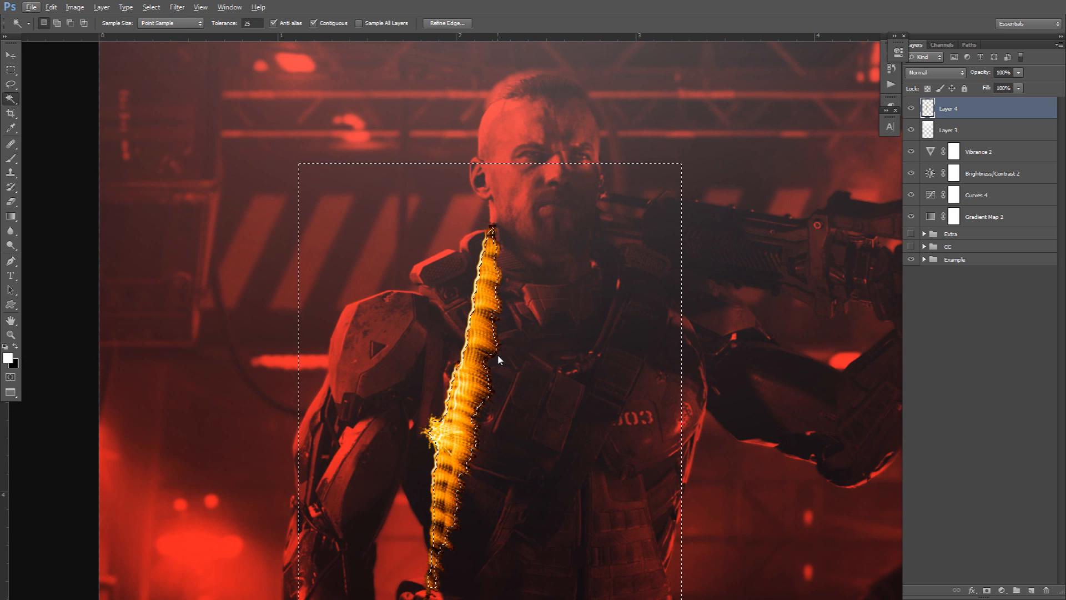
{"action": "key", "text": "ctrl+d"}
{"action": "key", "text": "v"}
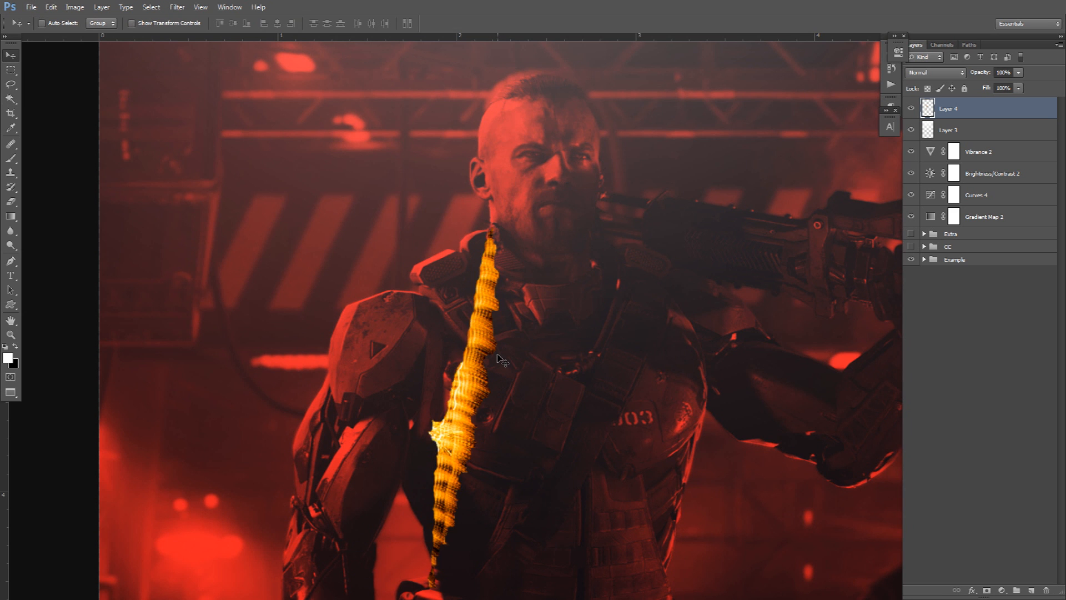
{"action": "scroll", "coordinate": [498, 356], "scroll_direction": "down", "scroll_amount": 1}
{"action": "scroll", "coordinate": [498, 356], "scroll_direction": "down", "scroll_amount": 3}
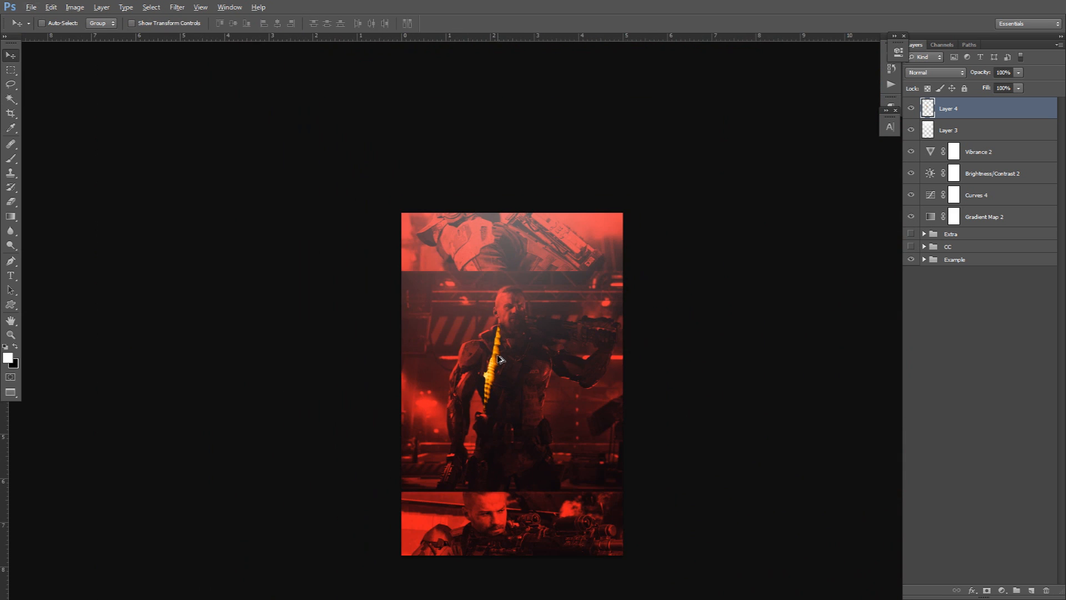
{"action": "key", "text": "ctrl+t"}
Move the flame streak down to the lower-left edge of the canvas.
{"action": "left_click_drag", "start_coordinate": [520, 353], "coordinate": [523, 309]}
{"action": "key", "text": "Escape"}
{"action": "key", "text": "ctrl+t"}
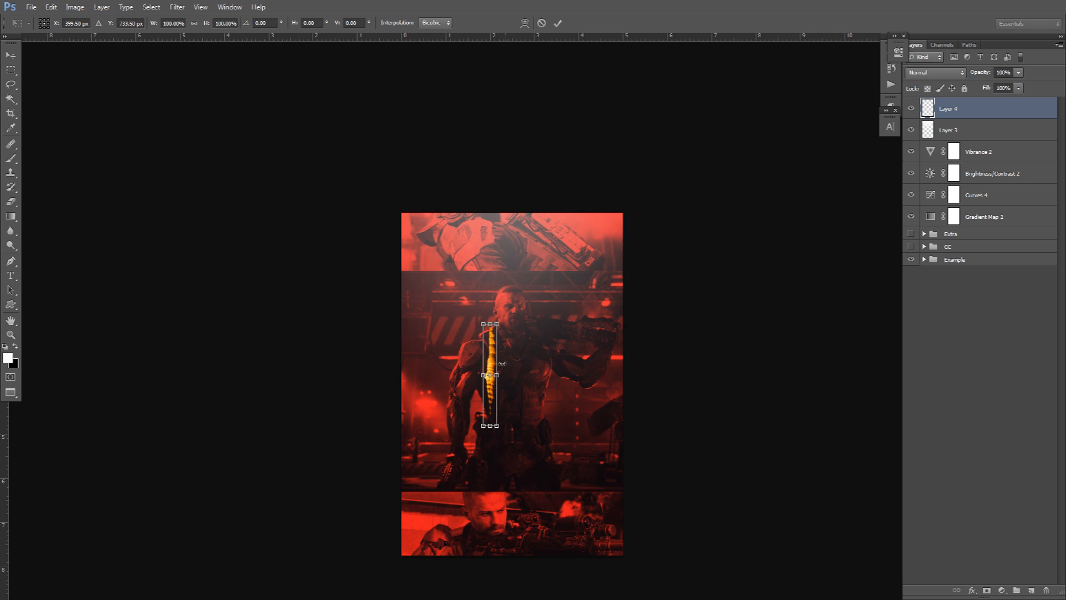
{"action": "left_click_drag", "start_coordinate": [485, 369], "coordinate": [402, 511]}
{"action": "key", "text": "Return"}
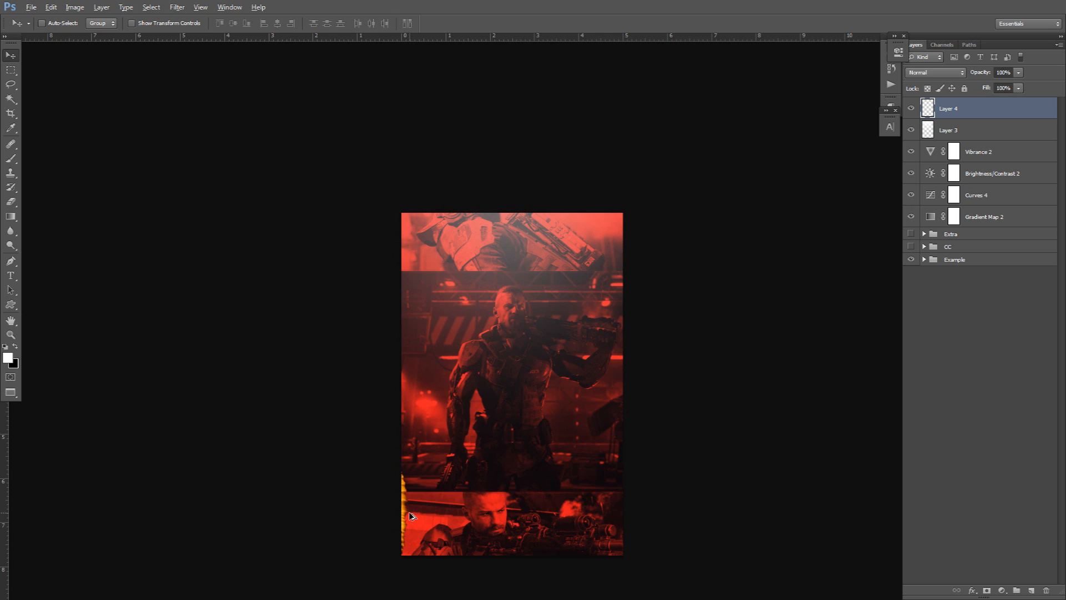
Copy the streak up the left edge, merge the copies, and duplicate the strip to the right edge.
{"action": "left_click_drag", "start_coordinate": [409, 512], "coordinate": [419, 218]}
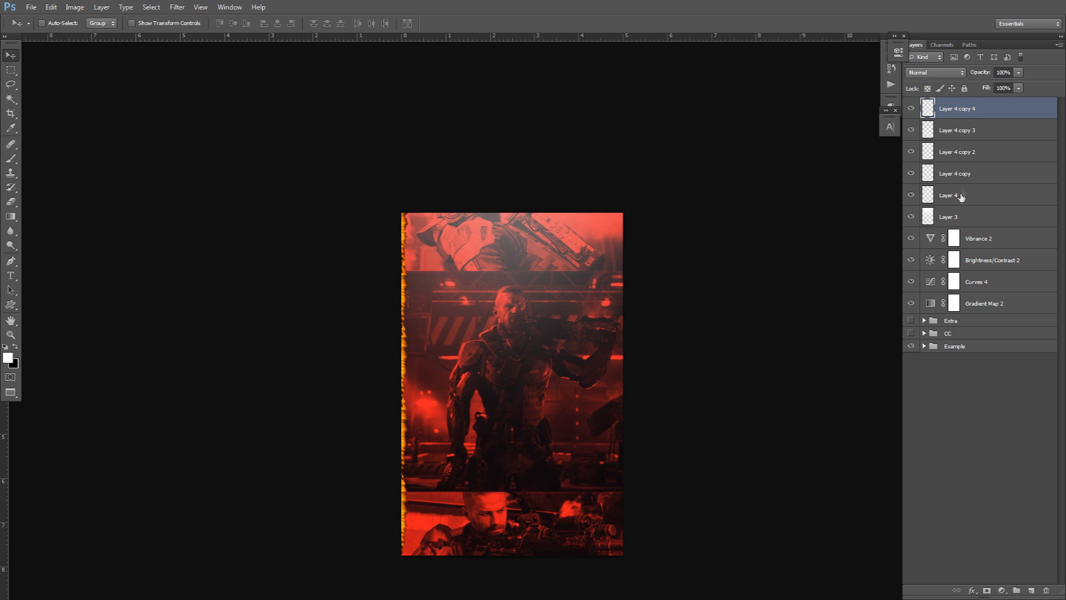
{"action": "left_click", "coordinate": [961, 198], "text": "shift"}
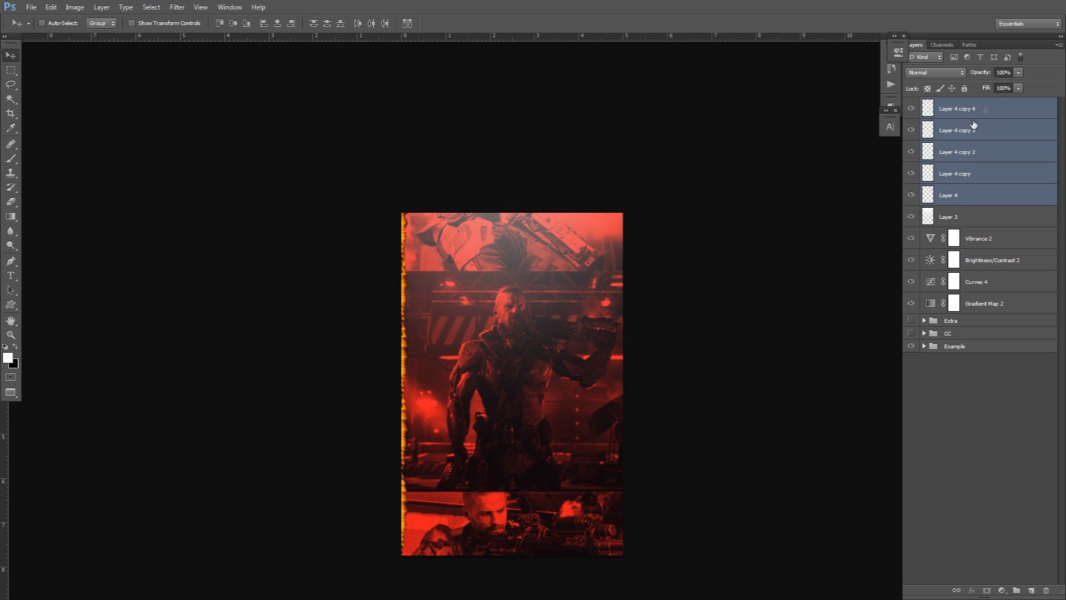
{"action": "key", "text": "ctrl+e"}
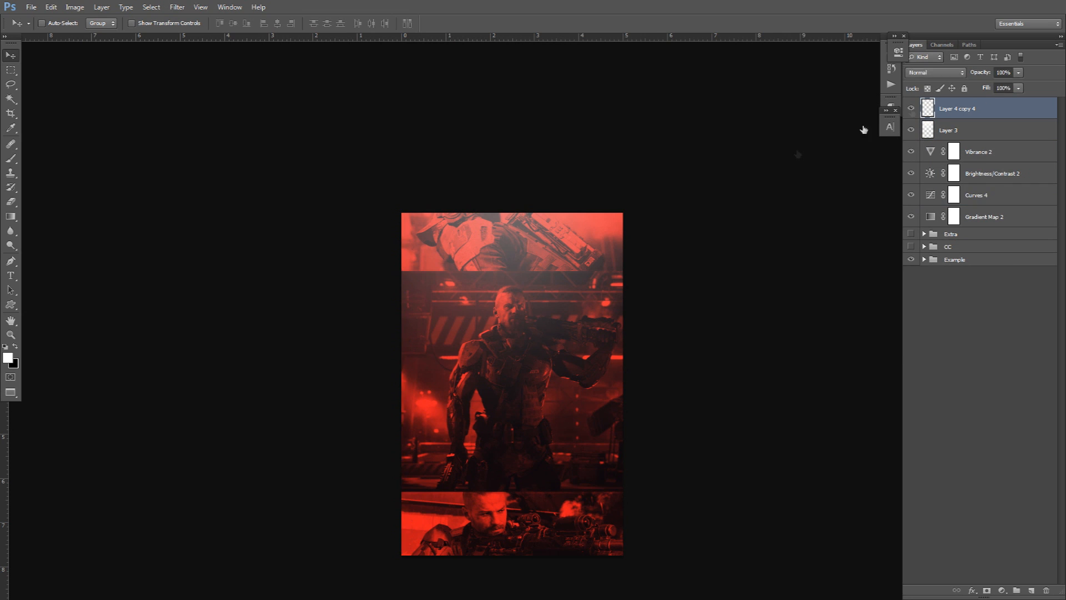
{"action": "left_click_drag", "start_coordinate": [409, 334], "coordinate": [625, 342]}
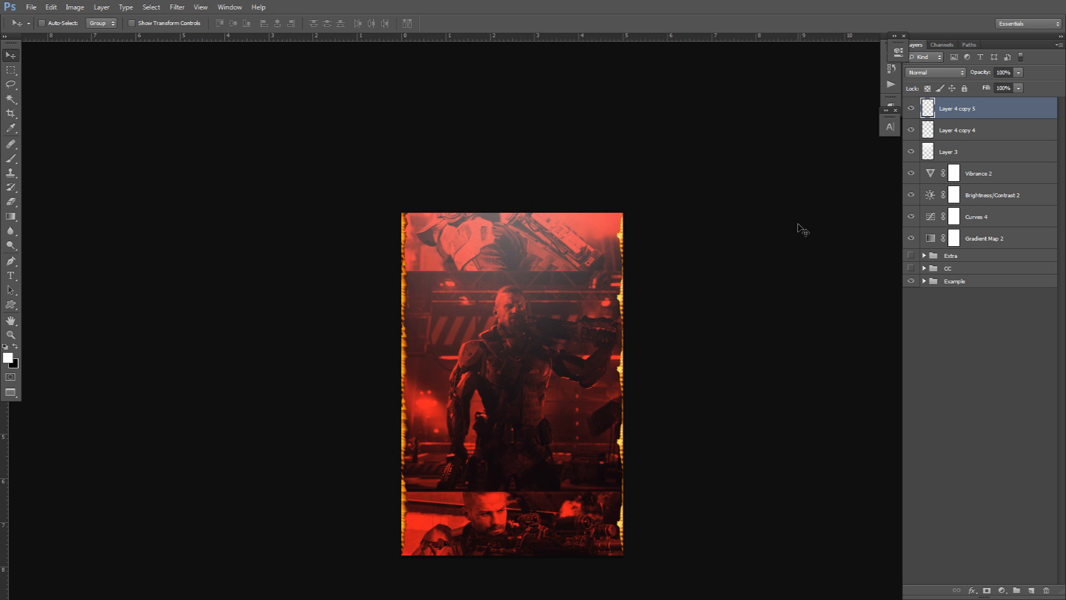
Duplicate the edge strip, rotate it about 90° to horizontal, and move it to the top edge.
{"action": "key", "text": "ctrl+j"}
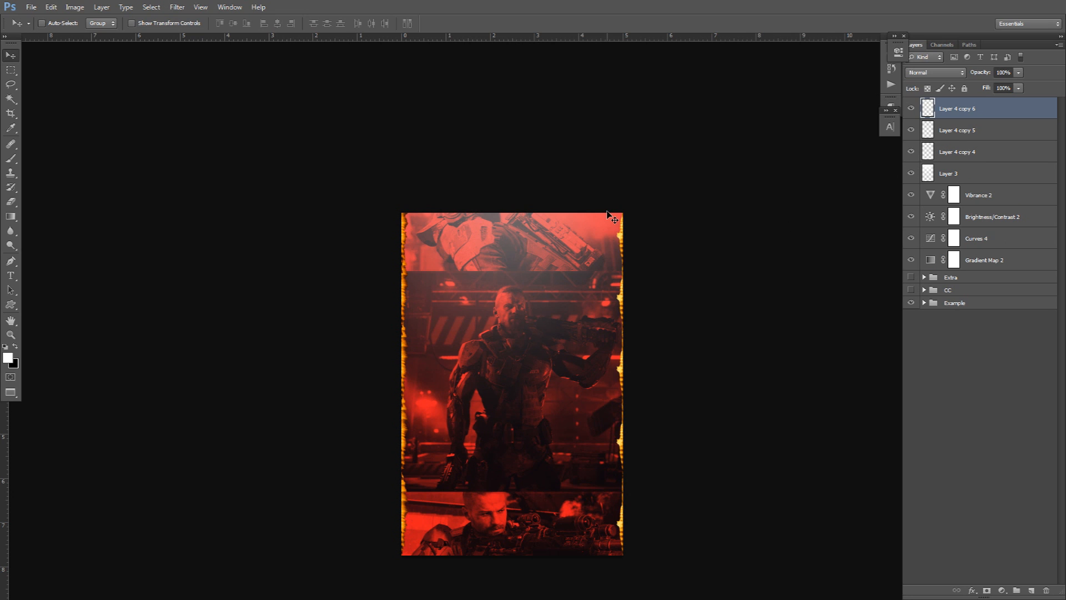
{"action": "key", "text": "ctrl+t"}
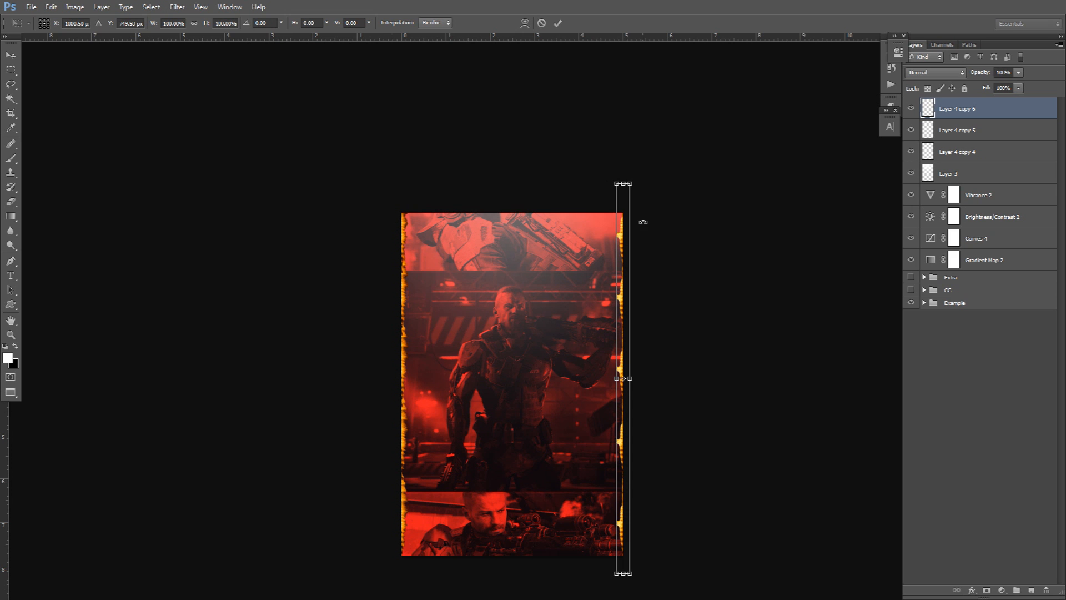
{"action": "left_click_drag", "start_coordinate": [609, 173], "coordinate": [765, 361]}
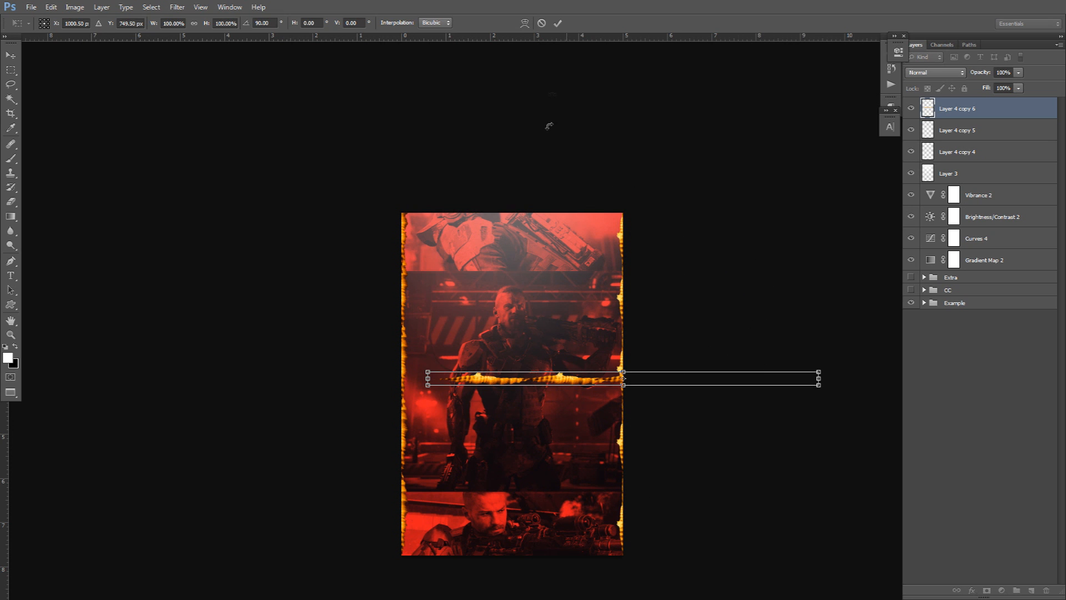
{"action": "left_click", "coordinate": [558, 24]}
{"action": "left_click_drag", "start_coordinate": [594, 347], "coordinate": [561, 554]}
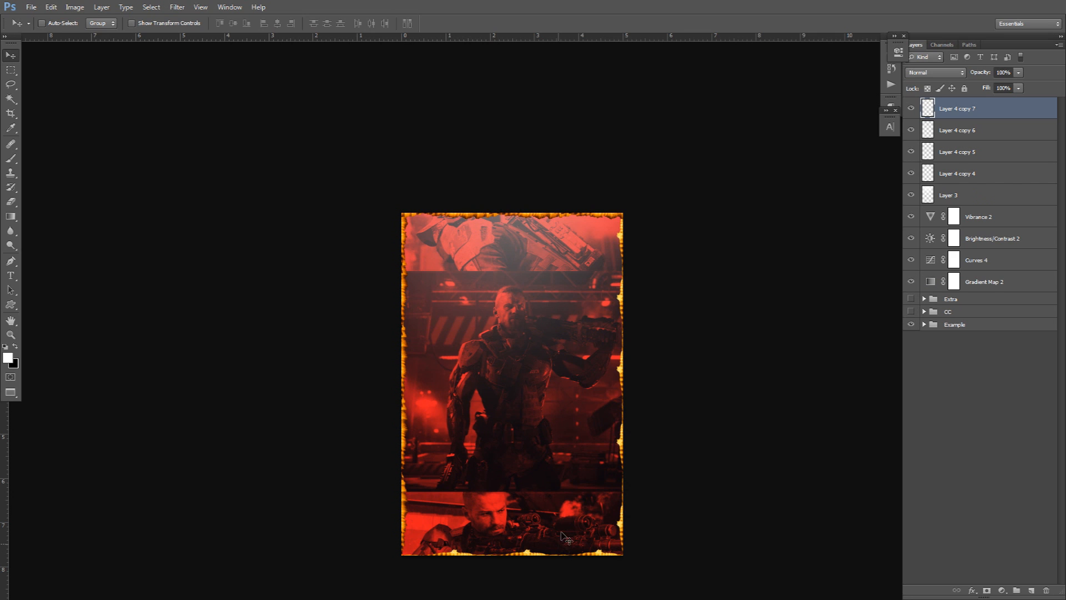
Check the left border strip by toggling its visibility and select its layer, Layer 4 copy 4.
{"action": "left_click", "coordinate": [966, 135]}
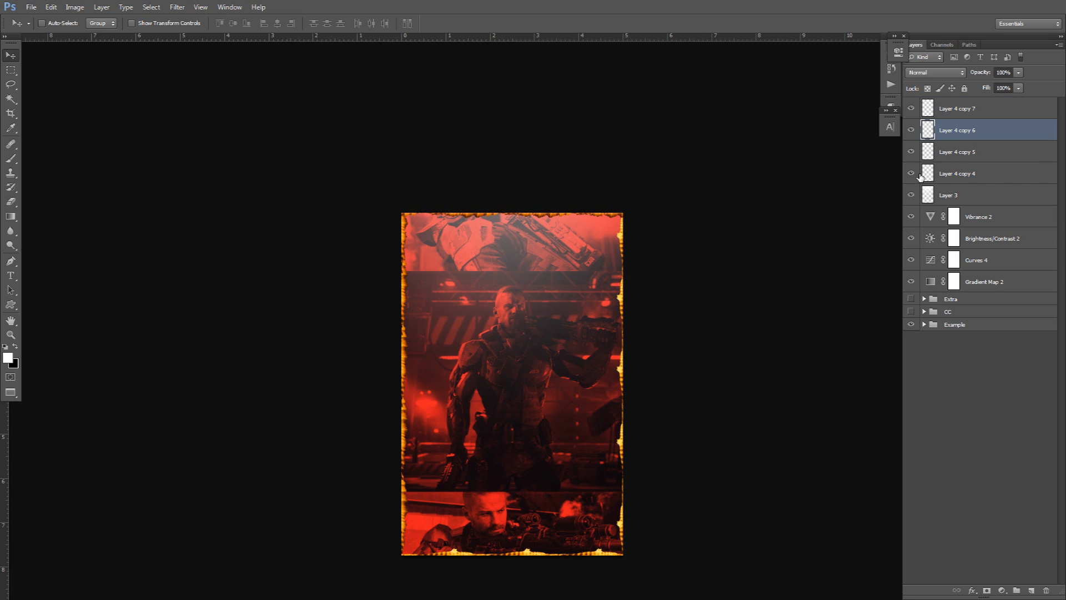
{"action": "left_click", "coordinate": [911, 174]}
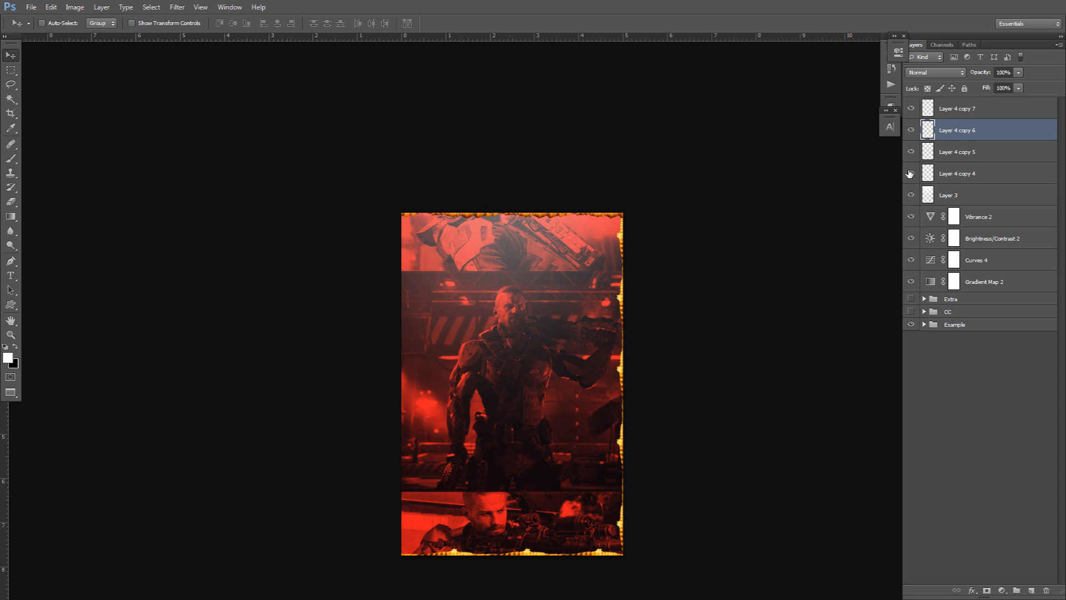
{"action": "left_click", "coordinate": [910, 174]}
{"action": "left_click", "coordinate": [976, 174]}
{"action": "left_click", "coordinate": [177, 6]}
Motion-blur the left border, then toggle Layer 4 copy 5 off and on to compare.
{"action": "mouse_move", "coordinate": [189, 119]}
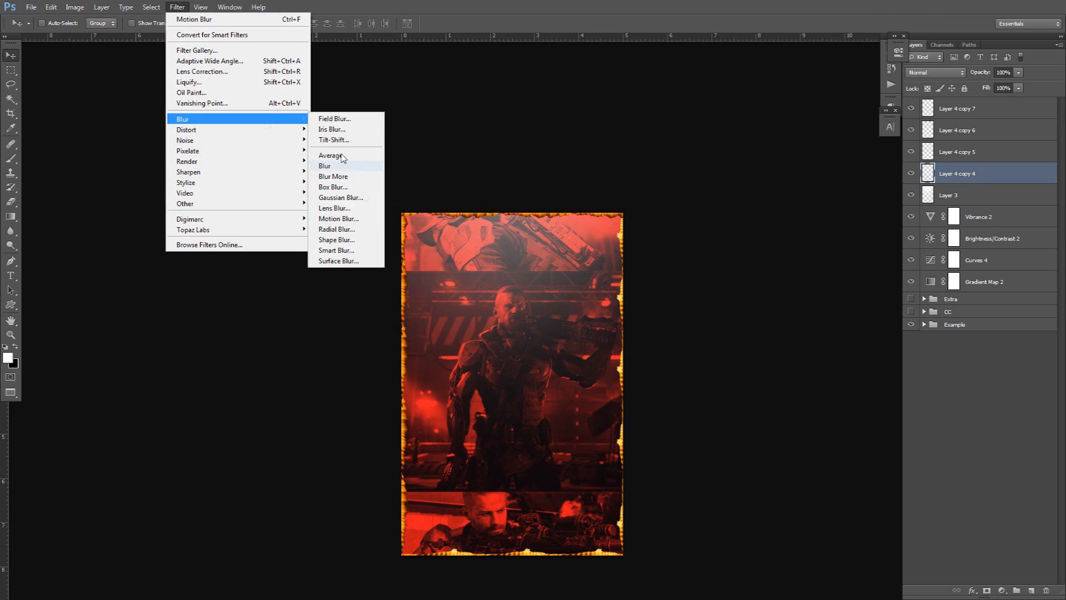
{"action": "left_click", "coordinate": [334, 218]}
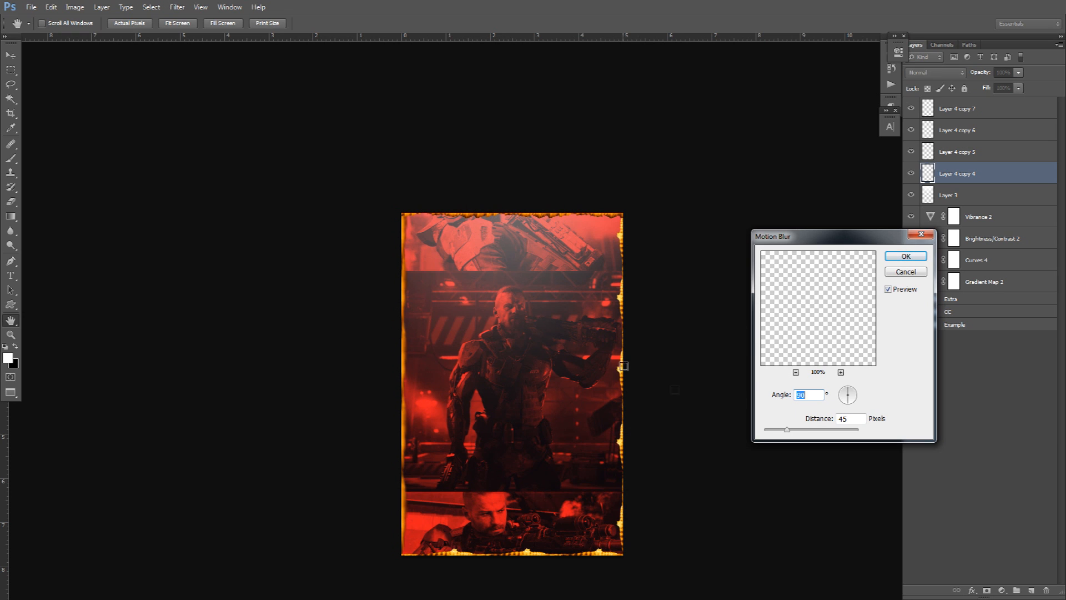
{"action": "left_click", "coordinate": [906, 256]}
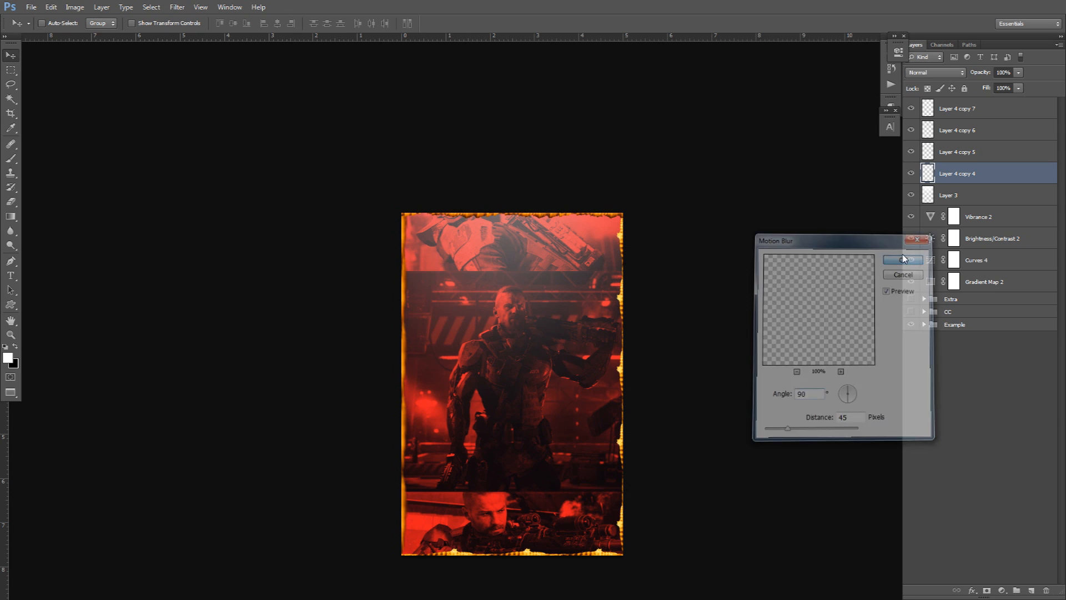
{"action": "left_click", "coordinate": [953, 155]}
{"action": "left_click", "coordinate": [910, 154]}
{"action": "left_click", "coordinate": [908, 155]}
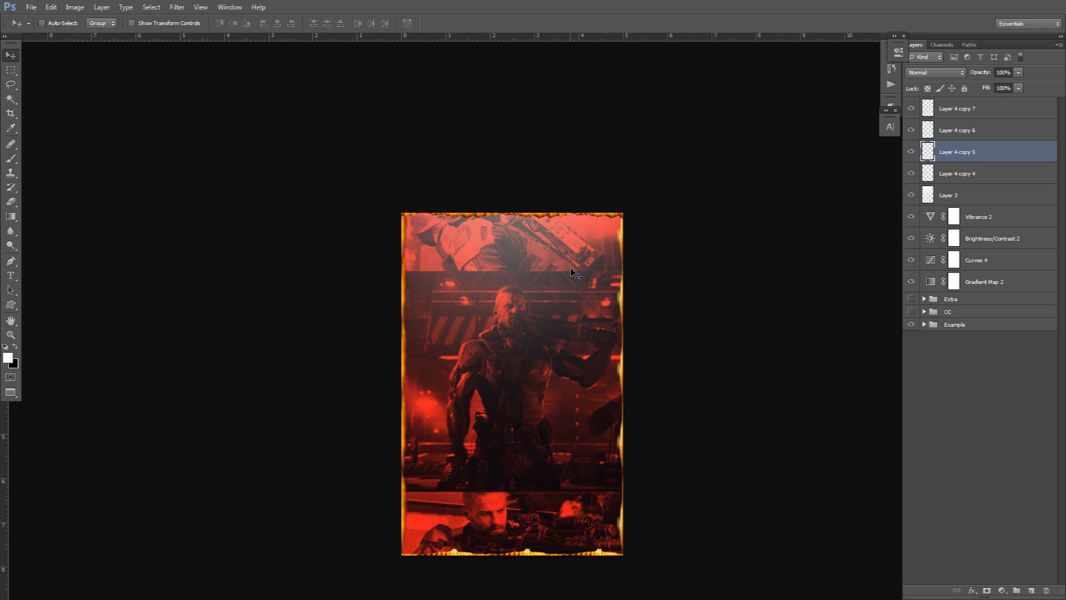
Apply Motion Blur at an 18-degree angle to the Layer 4 copy 6 border.
{"action": "left_click", "coordinate": [955, 130]}
{"action": "left_click", "coordinate": [177, 6]}
{"action": "mouse_move", "coordinate": [250, 119]}
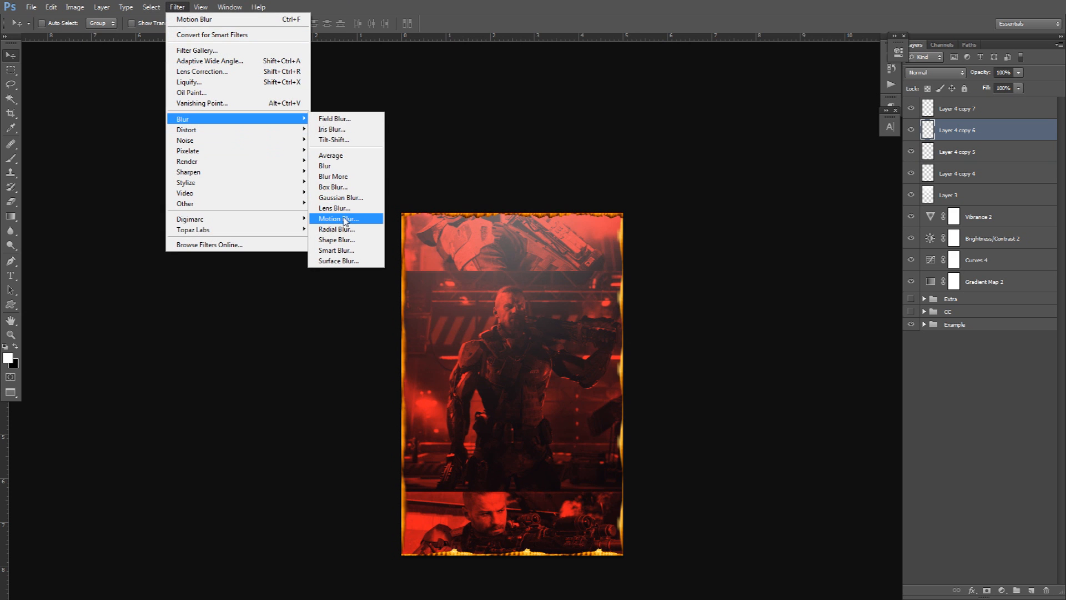
{"action": "left_click", "coordinate": [344, 218]}
{"action": "type", "text": "18"}
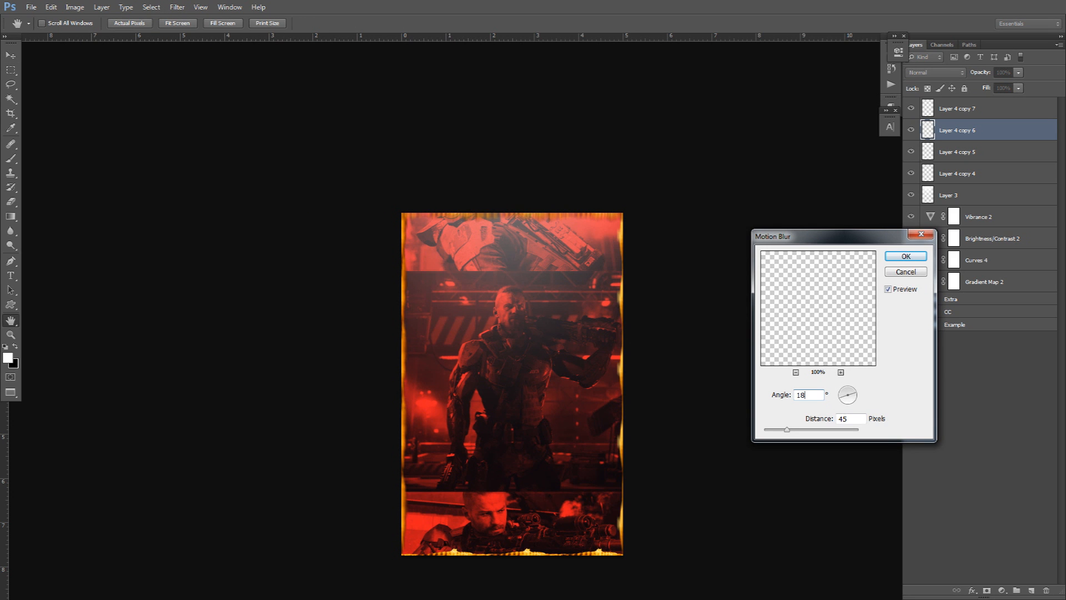
{"action": "left_click", "coordinate": [906, 256]}
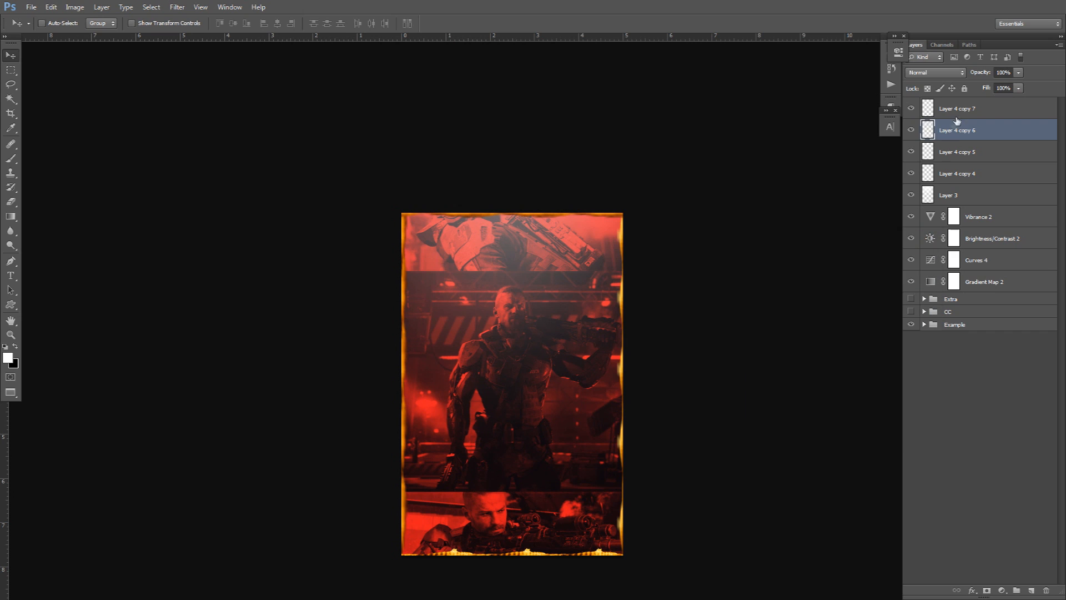
Repeat the motion blur on the Layer 4 copy 7 bottom border and select all four borders.
{"action": "left_click", "coordinate": [966, 108]}
{"action": "key", "text": "ctrl+f"}
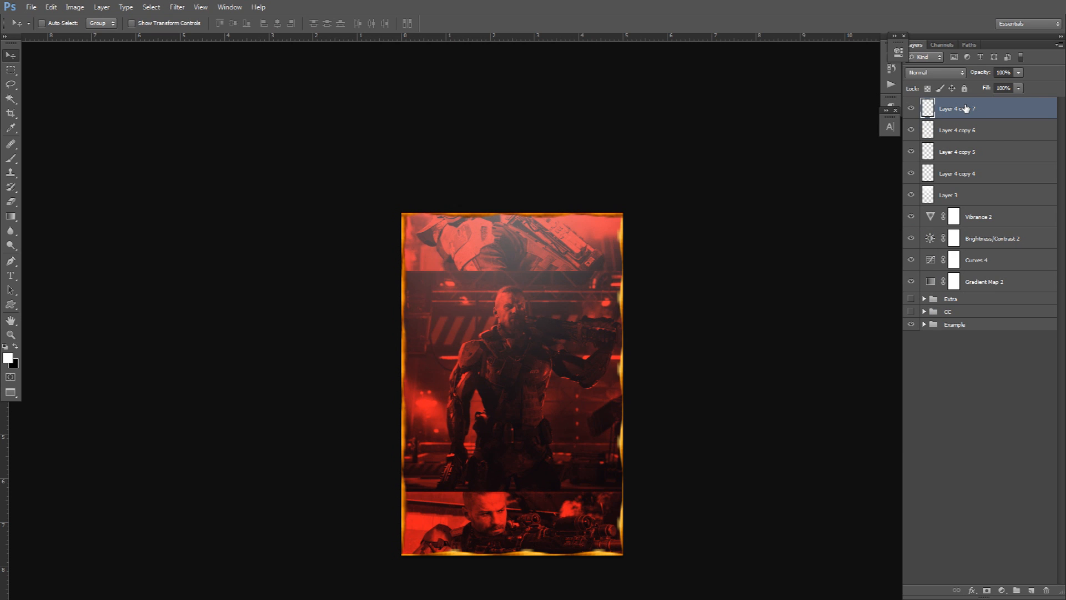
{"action": "left_click", "coordinate": [962, 172], "text": "shift"}
{"action": "left_click", "coordinate": [911, 195]}
Set the four border layers to Linear Burn blending and group them into Group 1.
{"action": "left_click", "coordinate": [911, 195]}
{"action": "left_click", "coordinate": [924, 72]}
{"action": "left_click", "coordinate": [920, 137]}
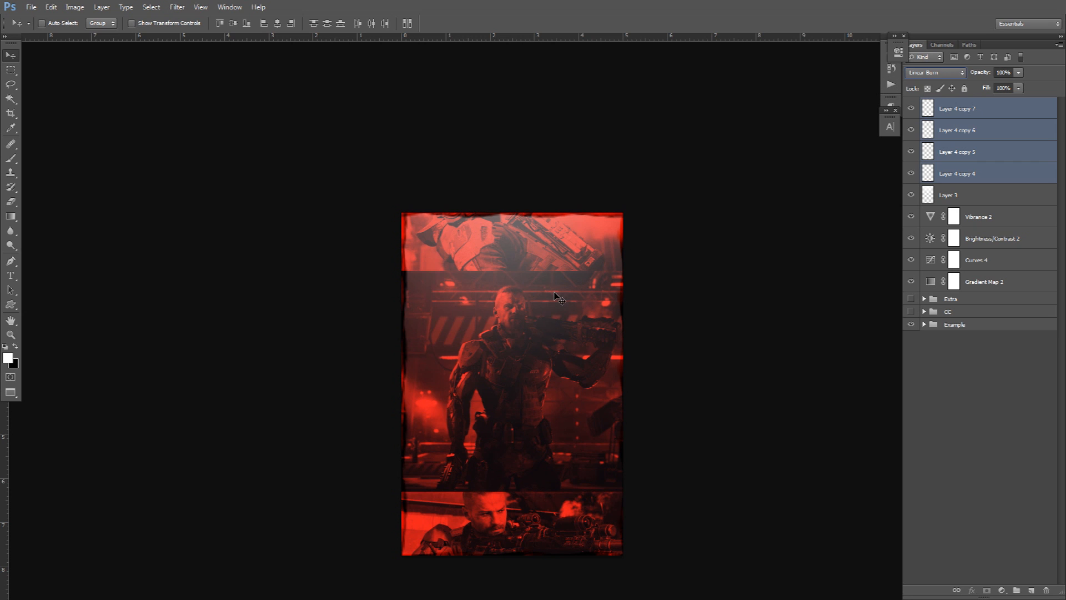
{"action": "scroll", "coordinate": [915, 76], "scroll_direction": "down", "scroll_amount": 3}
{"action": "scroll", "coordinate": [917, 77], "scroll_direction": "up", "scroll_amount": 1}
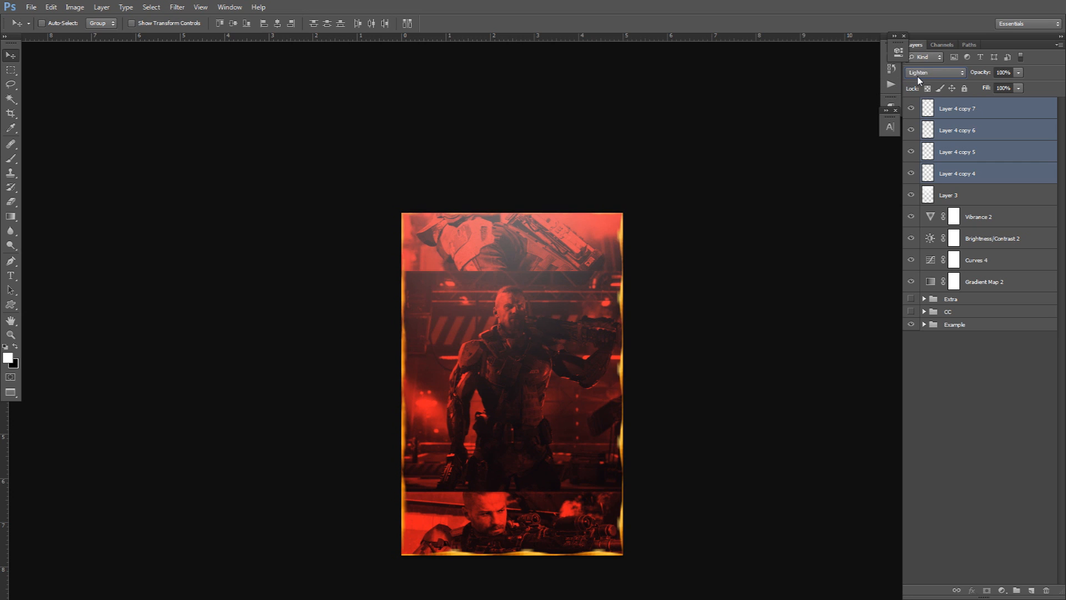
{"action": "scroll", "coordinate": [918, 75], "scroll_direction": "up", "scroll_amount": 1}
{"action": "scroll", "coordinate": [918, 75], "scroll_direction": "down", "scroll_amount": 4}
{"action": "scroll", "coordinate": [920, 80], "scroll_direction": "up", "scroll_amount": 1}
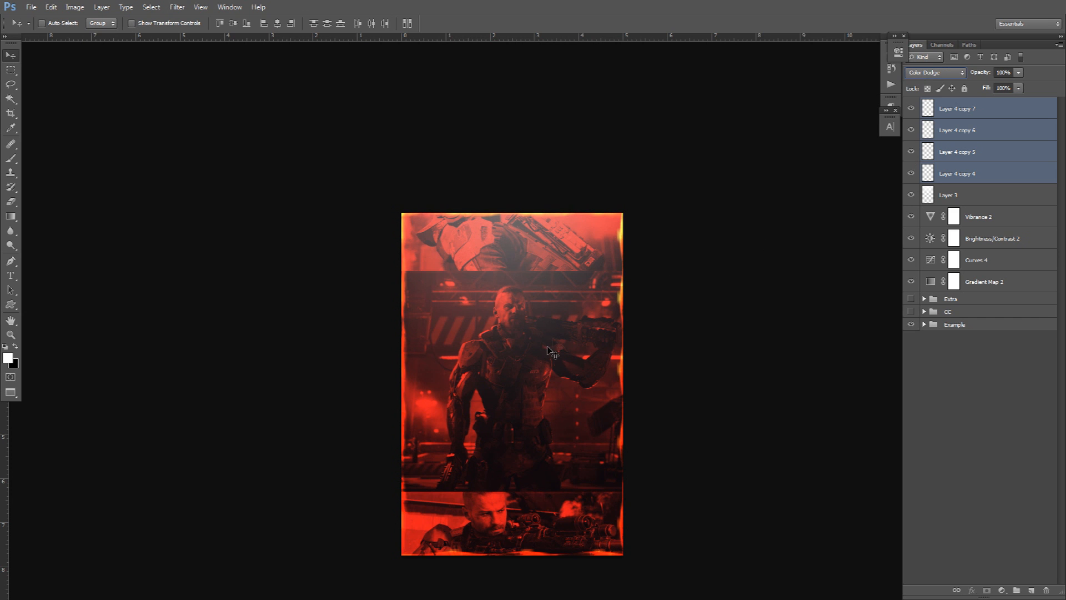
{"action": "scroll", "coordinate": [533, 427], "scroll_direction": "up", "scroll_amount": 1}
{"action": "left_click_drag", "start_coordinate": [524, 426], "coordinate": [505, 377]}
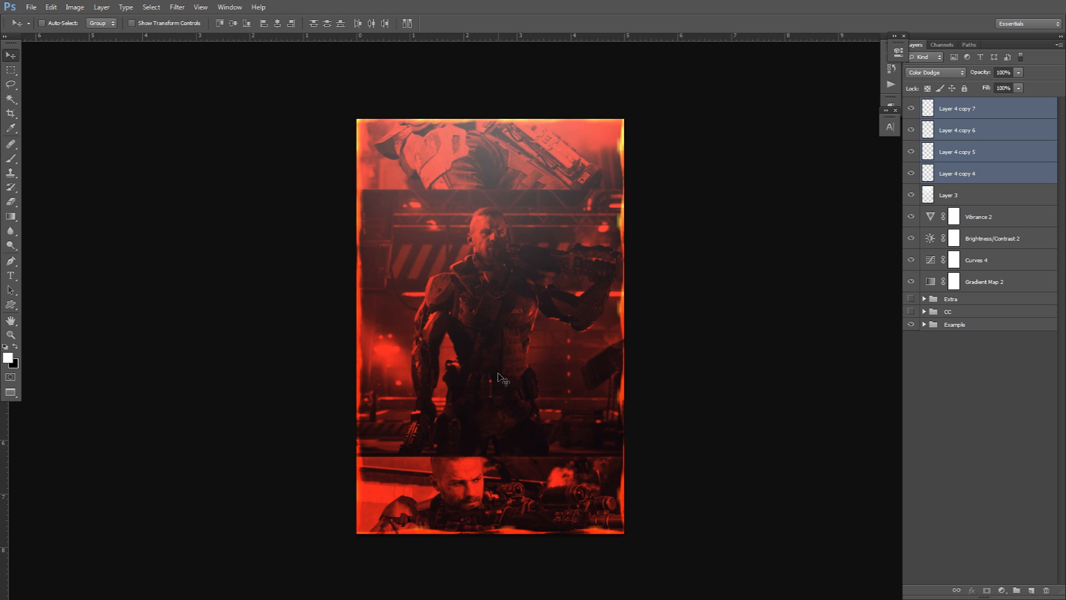
{"action": "key", "text": "ctrl+g"}
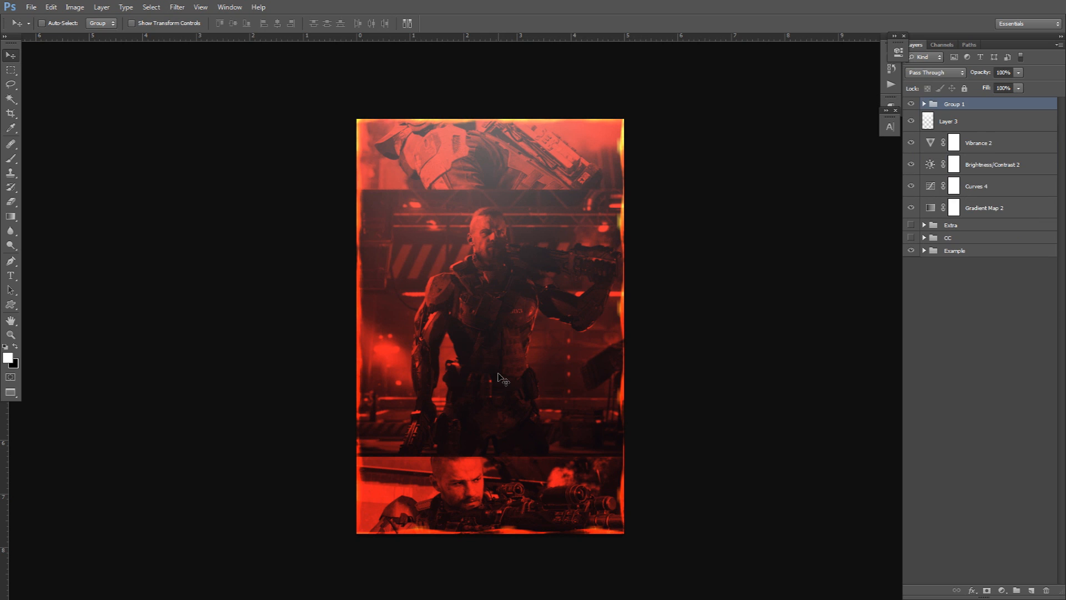
Add a new layer and stamp white hexagons with brush 1805 on the upper collage.
{"action": "left_click", "coordinate": [1032, 591]}
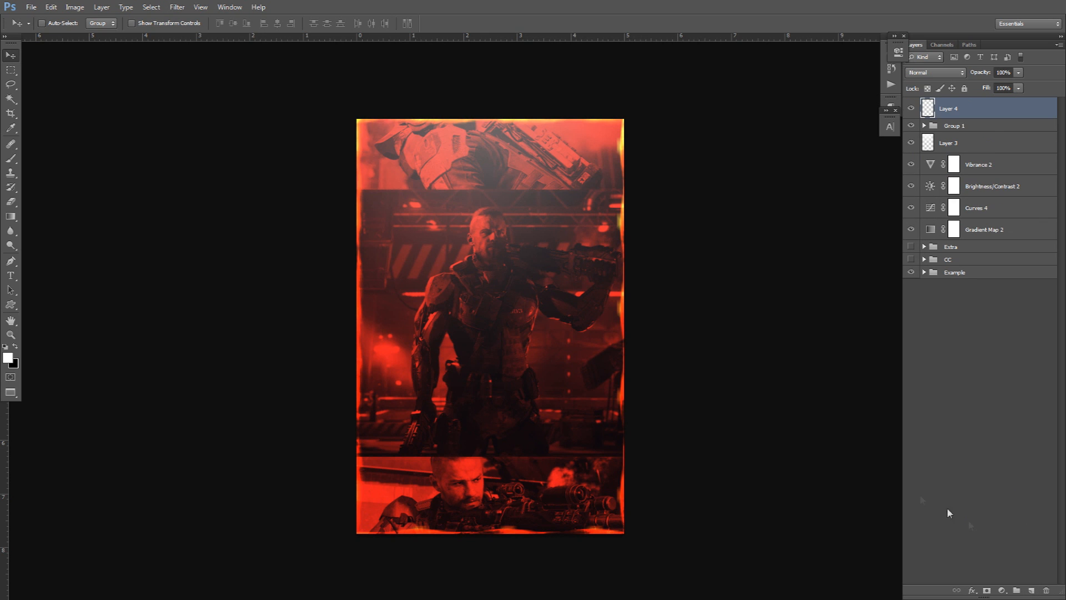
{"action": "key", "text": "b"}
{"action": "right_click", "coordinate": [462, 321]}
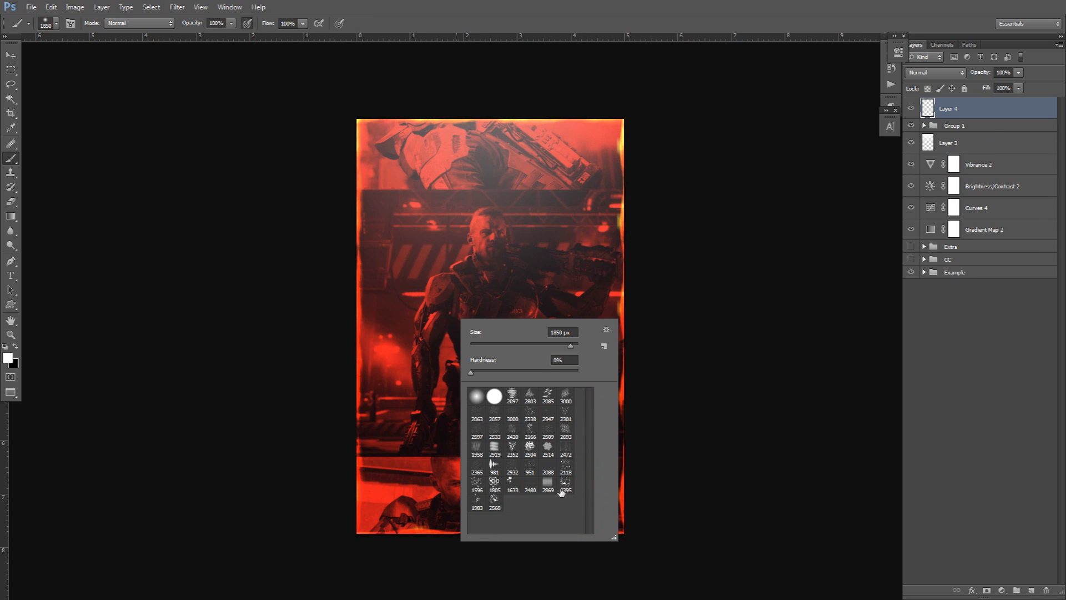
{"action": "left_click", "coordinate": [505, 486]}
{"action": "left_click", "coordinate": [438, 204]}
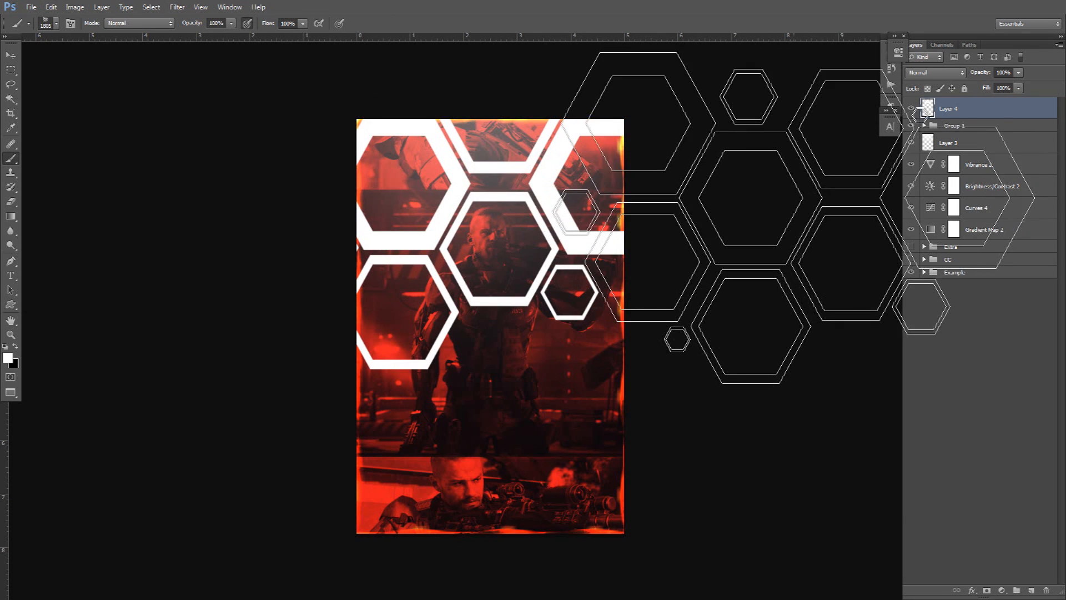
Try Difference, Luminosity and Saturation blending on the hexagons, then shift them up and left.
{"action": "left_click", "coordinate": [937, 74]}
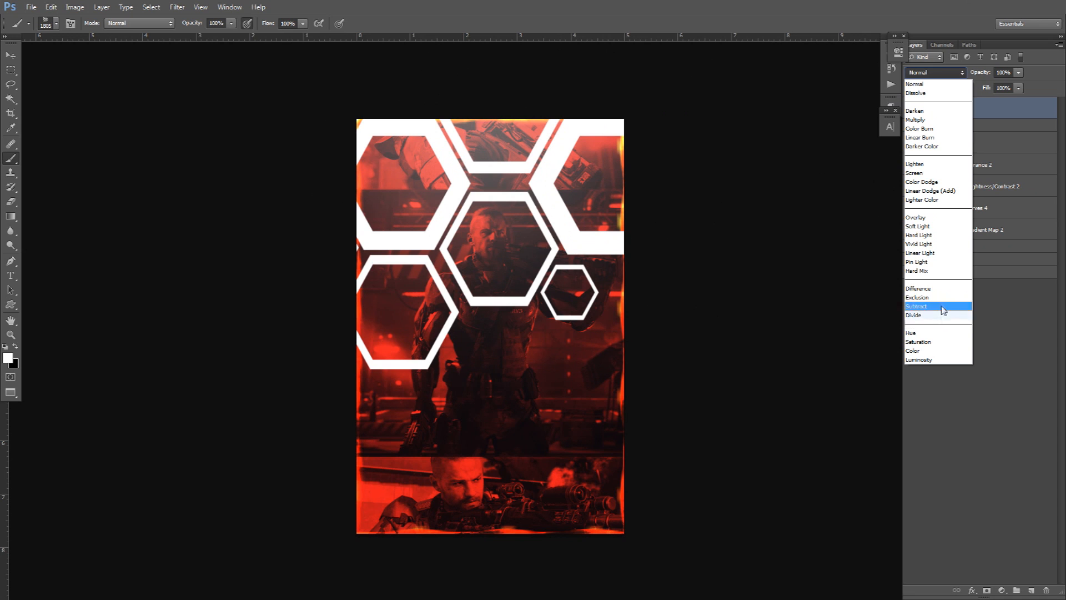
{"action": "left_click", "coordinate": [940, 289]}
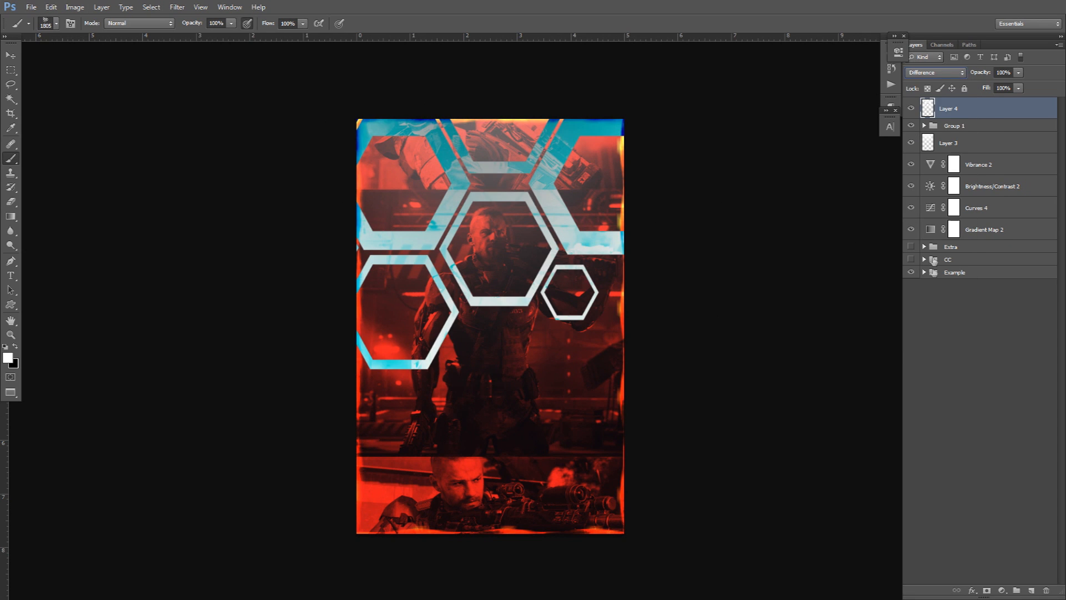
{"action": "left_click", "coordinate": [944, 73]}
{"action": "left_click", "coordinate": [917, 365]}
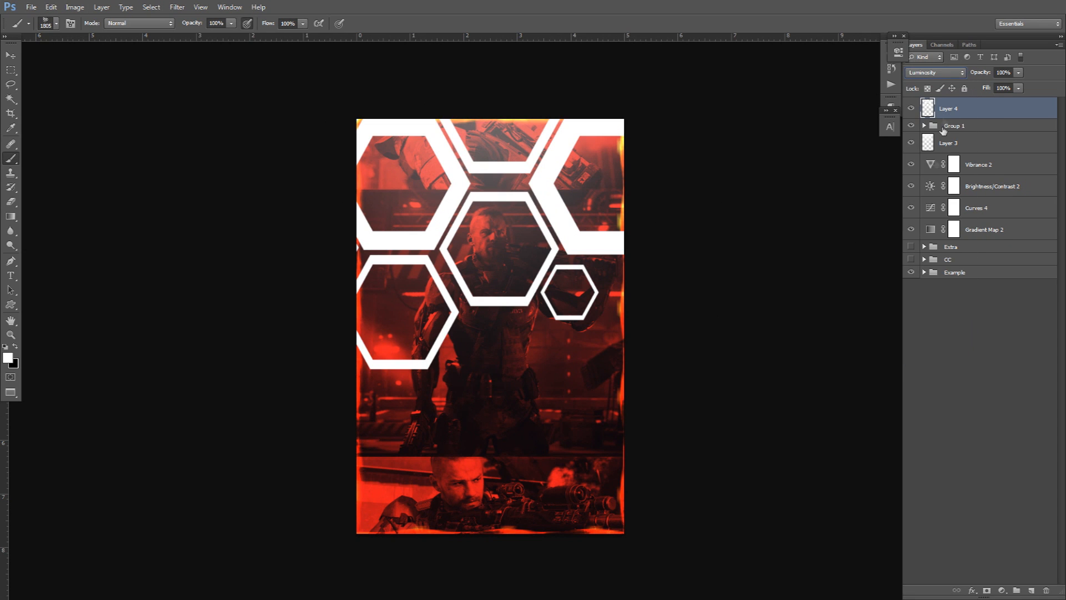
{"action": "left_click", "coordinate": [947, 72]}
{"action": "left_click", "coordinate": [919, 346]}
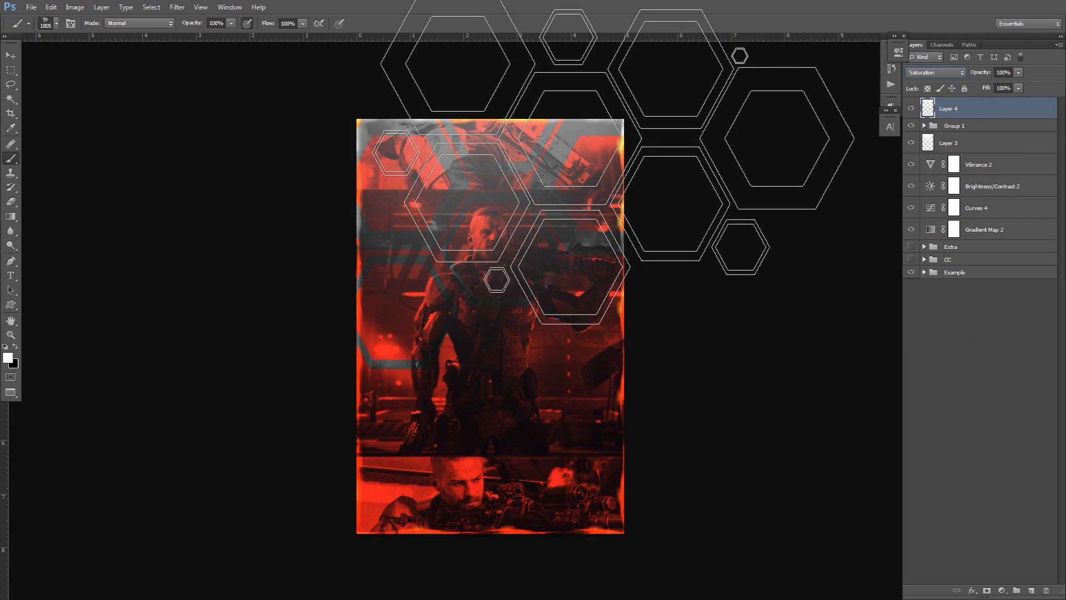
{"action": "key", "text": "v"}
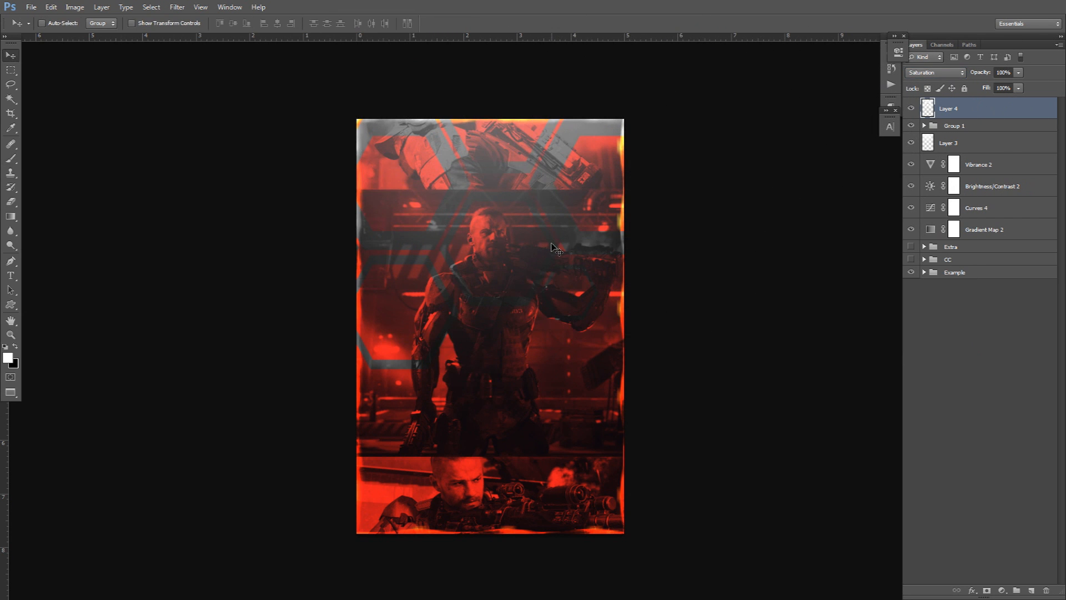
{"action": "left_click_drag", "start_coordinate": [553, 247], "coordinate": [500, 151]}
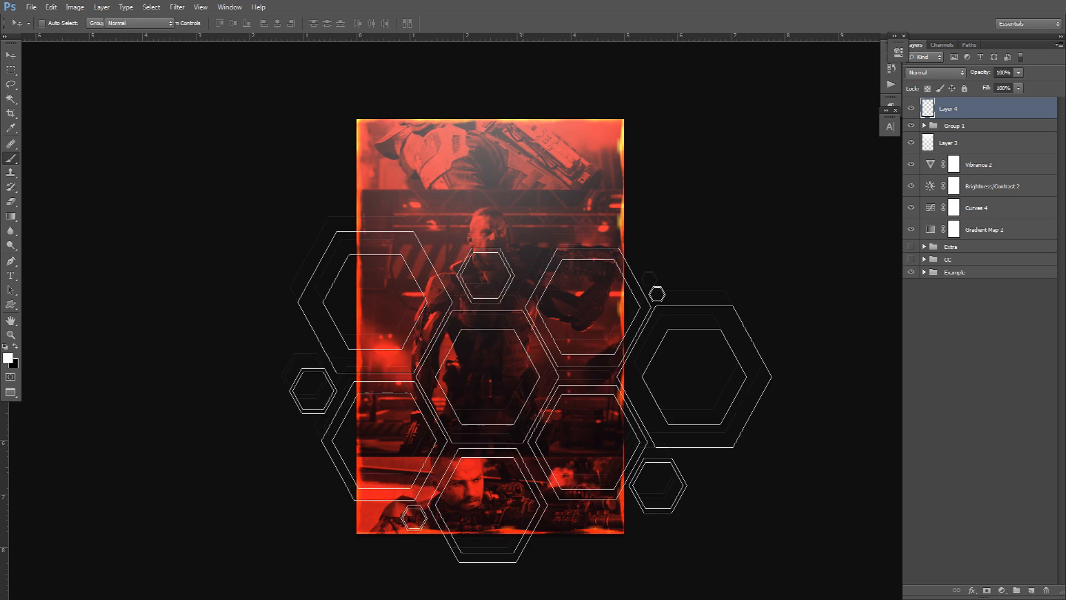
Stamp white thorn strokes with 2150 px brush 2395 and set Layer 4 to Hue.
{"action": "right_click", "coordinate": [529, 389]}
{"action": "left_click", "coordinate": [605, 523]}
{"action": "left_click", "coordinate": [629, 525]}
{"action": "left_click", "coordinate": [482, 455]}
{"action": "left_click_drag", "start_coordinate": [549, 460], "coordinate": [442, 461]}
{"action": "left_click", "coordinate": [535, 460]}
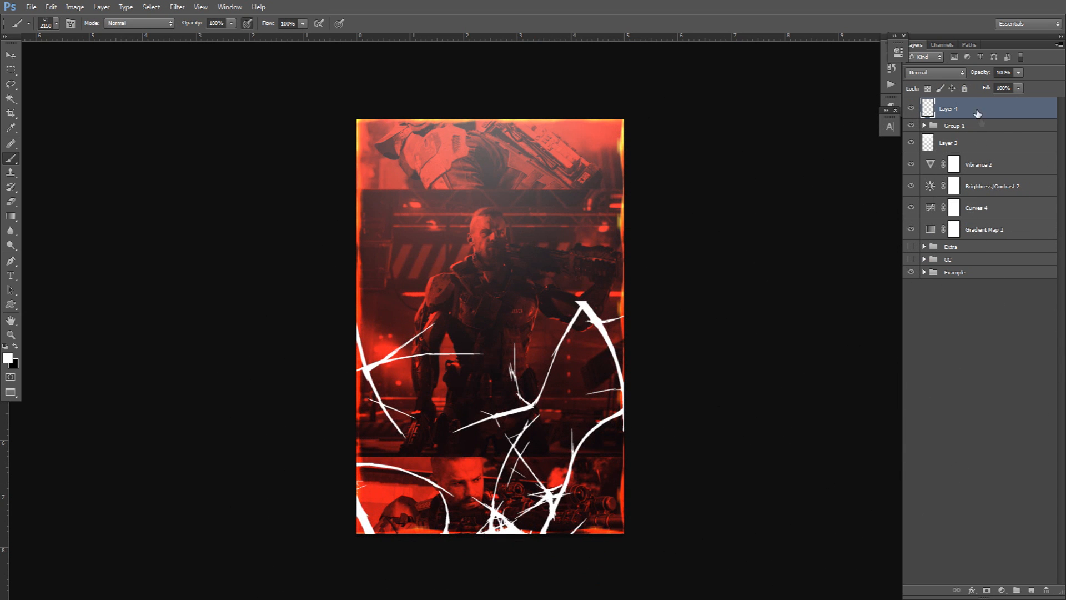
{"action": "left_click", "coordinate": [936, 73]}
{"action": "left_click", "coordinate": [924, 332]}
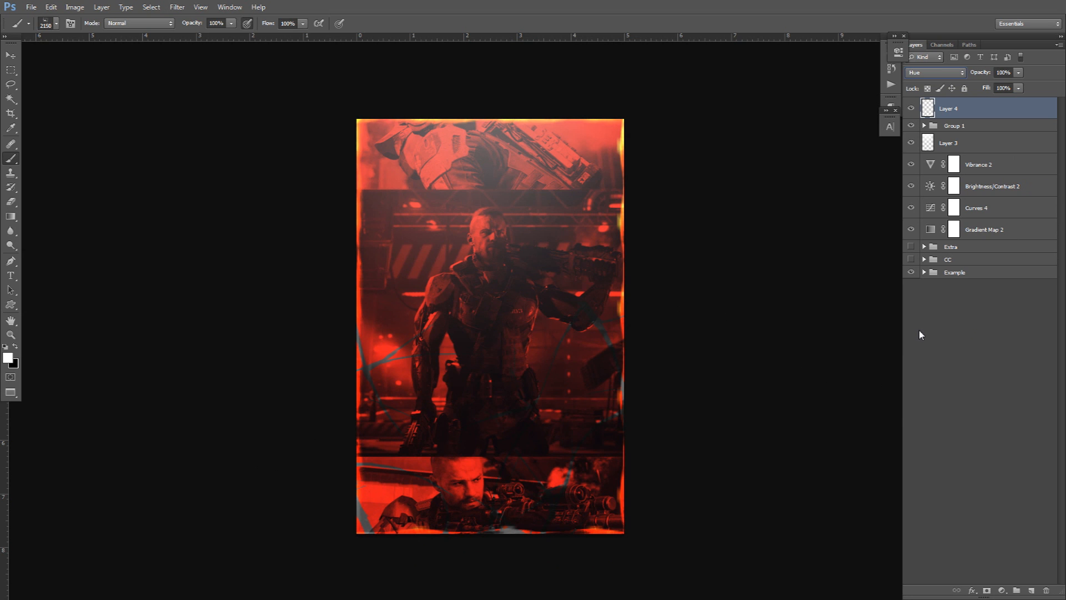